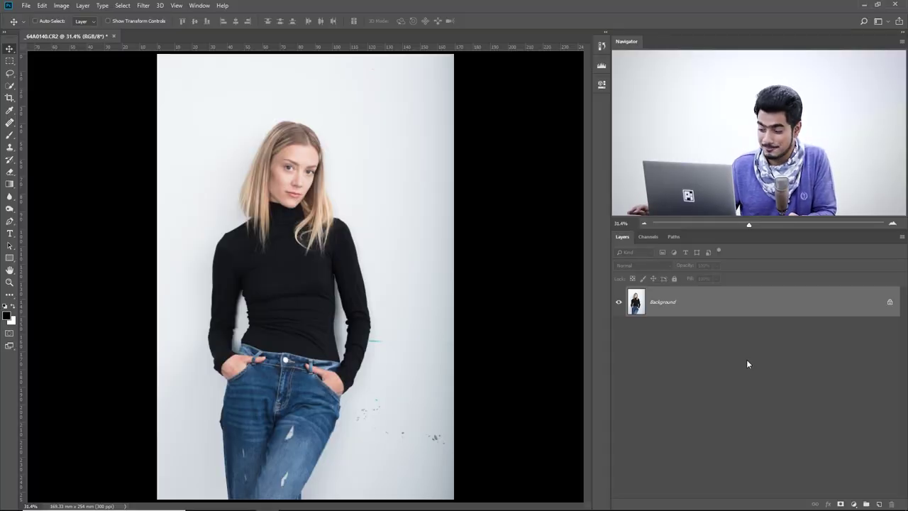
# - Add a Levels adjustment layer above the Background and try out its black and white input sliders
pyautogui.click(854, 503)
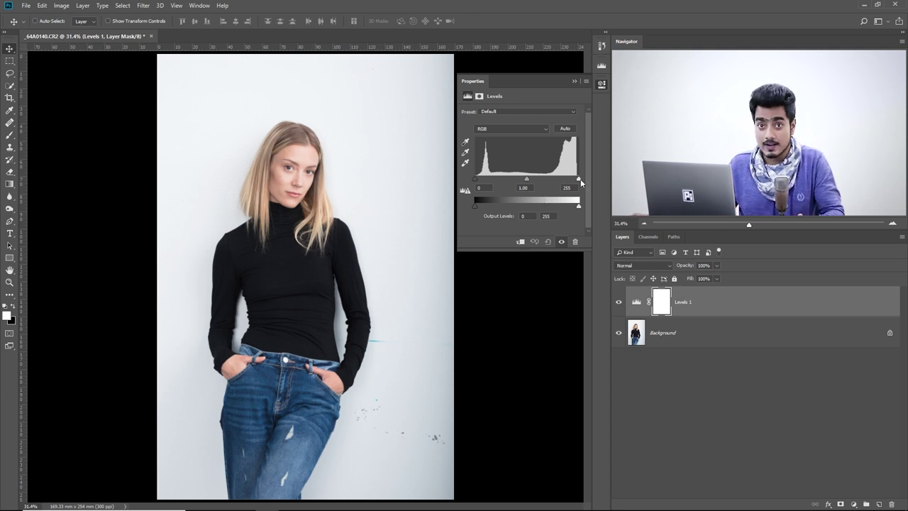
pyautogui.moveTo(580, 179); pyautogui.dragTo(579, 179)
pyautogui.moveTo(476, 181)
pyautogui.mouseDown()
pyautogui.moveTo(488, 182)
pyautogui.moveTo(467, 184)
pyautogui.mouseUp()
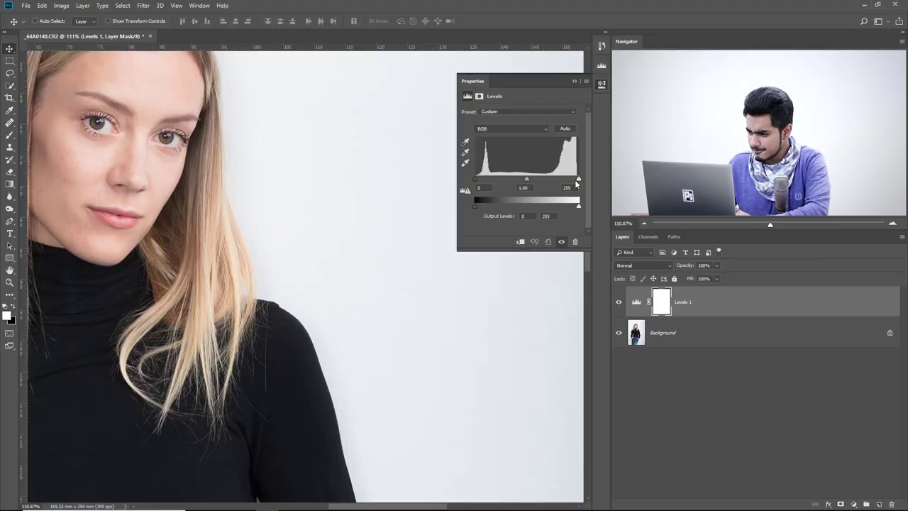
# - Try a white input level of 187 on the Levels adjustment, inspect the face and hair, and reset it to 255
pyautogui.moveTo(579, 182); pyautogui.dragTo(552, 182)
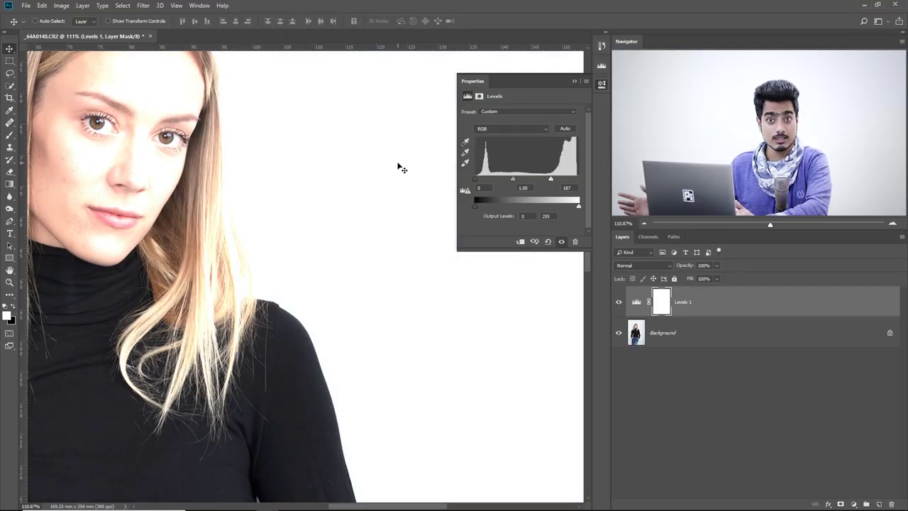
pyautogui.moveTo(262, 186); pyautogui.dragTo(310, 240)
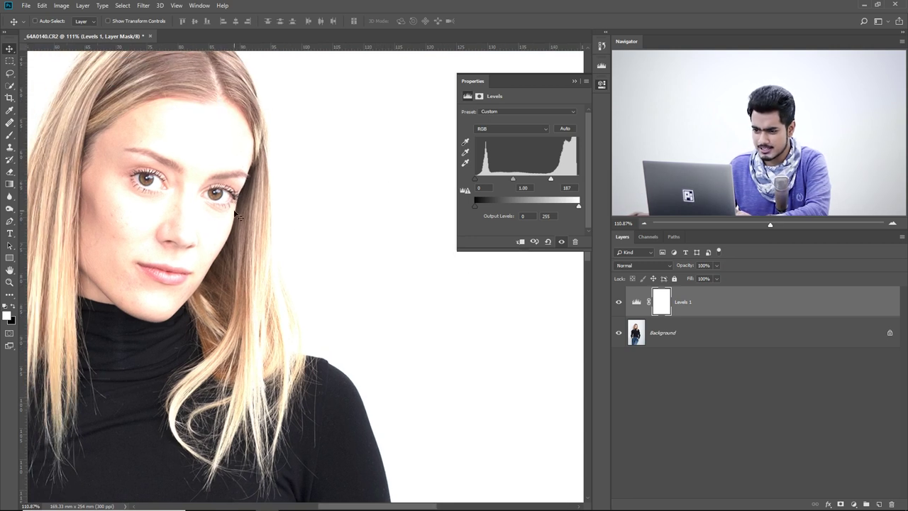
pyautogui.moveTo(236, 172); pyautogui.dragTo(278, 233)
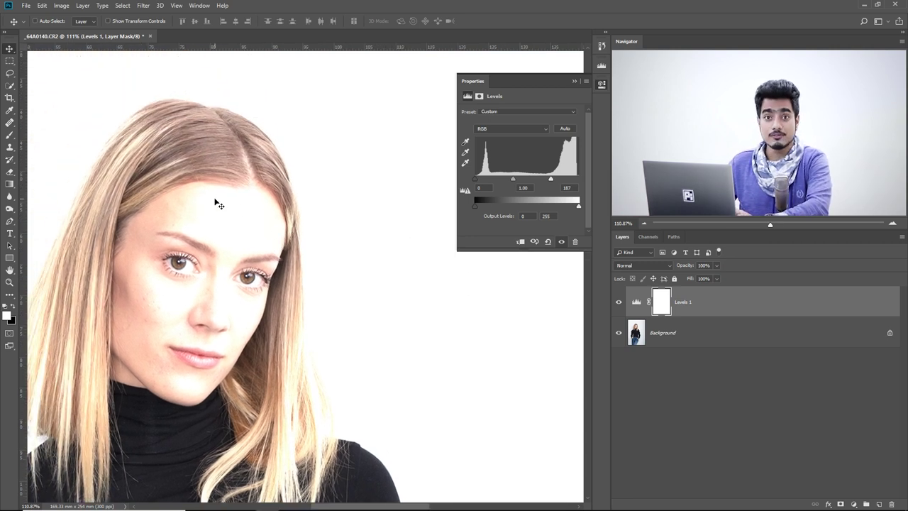
pyautogui.moveTo(325, 297); pyautogui.dragTo(277, 203)
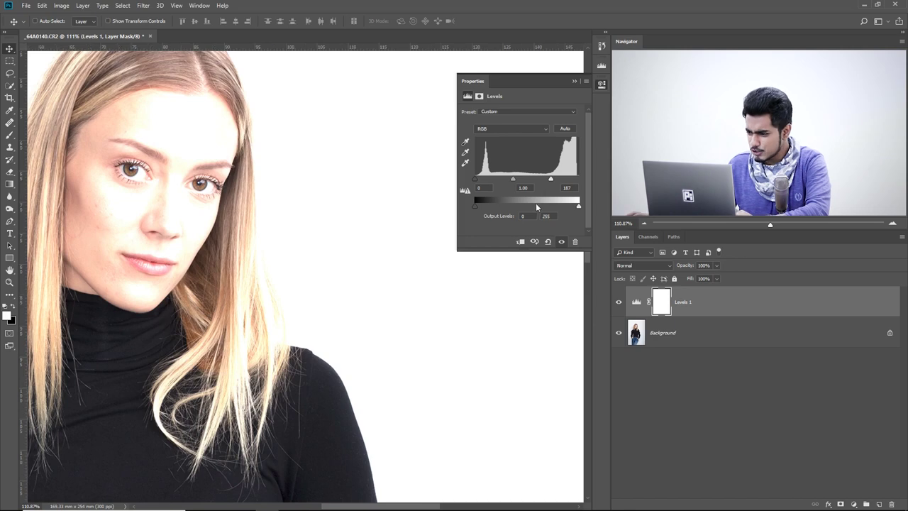
pyautogui.moveTo(552, 180); pyautogui.dragTo(582, 178)
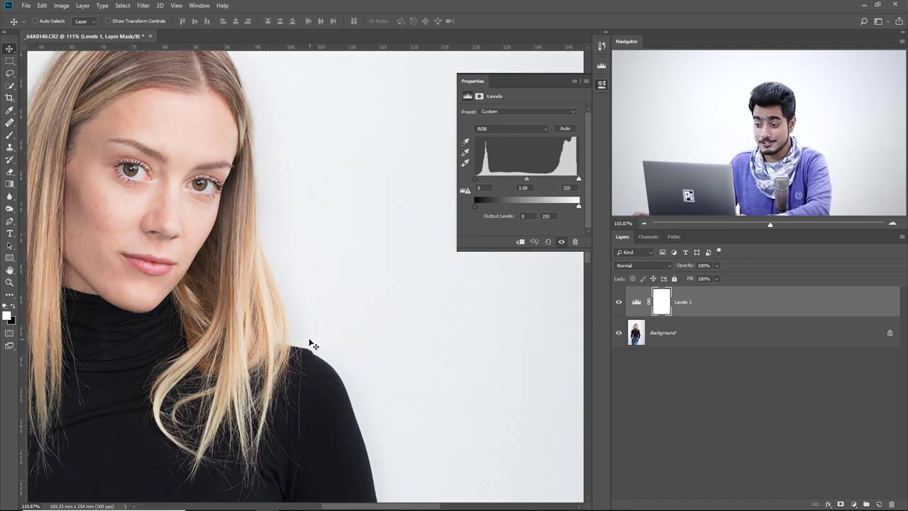
# - Try a white input level of 235 on the Levels adjustment and inspect the wall texture beside the shoulder and sleeve
pyautogui.scroll(6, 305, 347)
pyautogui.moveTo(365, 288); pyautogui.dragTo(296, 209)
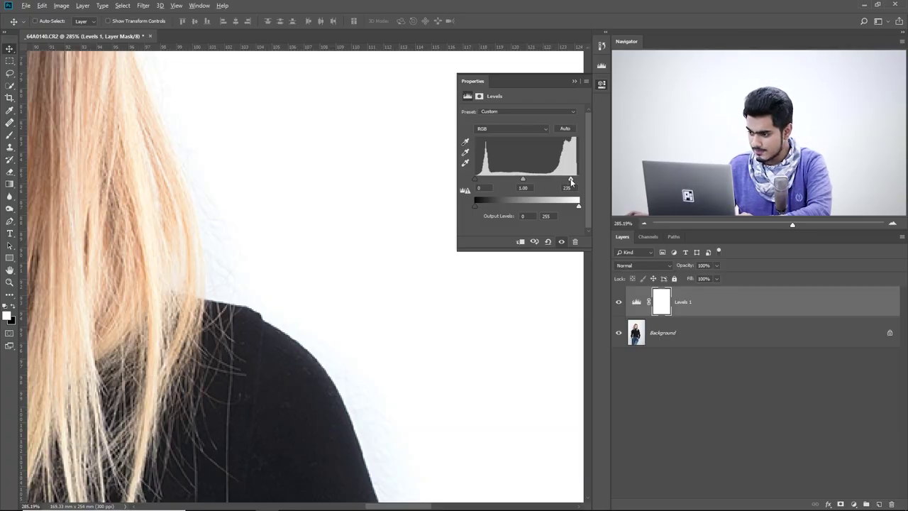
pyautogui.moveTo(571, 180)
pyautogui.mouseDown()
pyautogui.moveTo(588, 183)
pyautogui.moveTo(574, 183)
pyautogui.mouseUp()
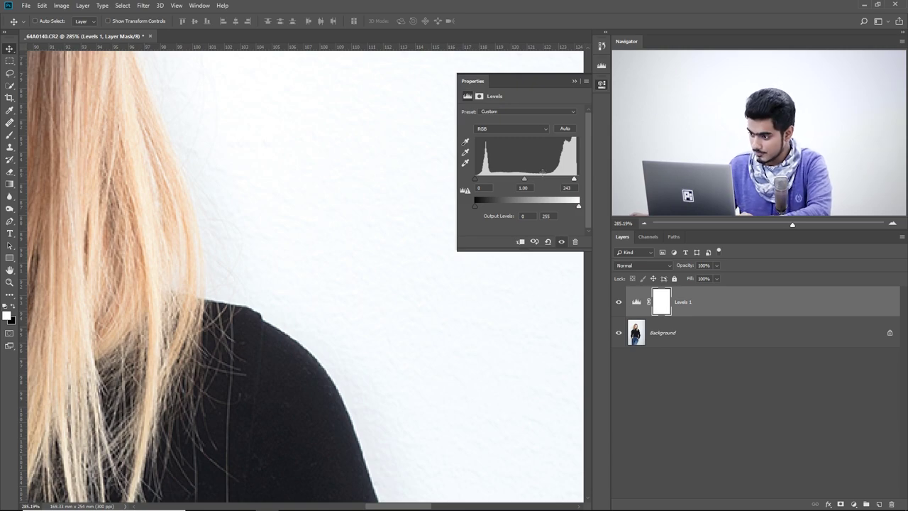
pyautogui.moveTo(576, 180)
pyautogui.mouseDown()
pyautogui.moveTo(564, 182)
pyautogui.moveTo(572, 181)
pyautogui.mouseUp()
pyautogui.moveTo(369, 403); pyautogui.dragTo(281, 122)
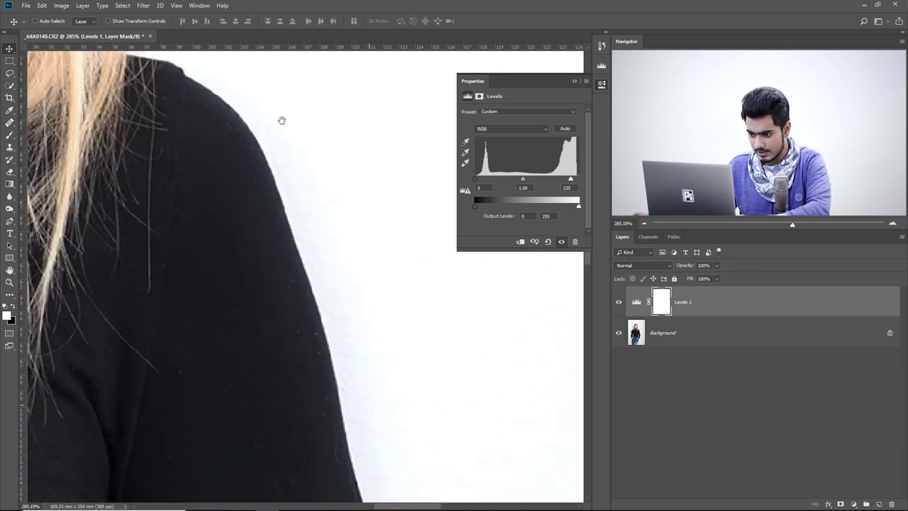
pyautogui.moveTo(331, 277); pyautogui.dragTo(322, 249)
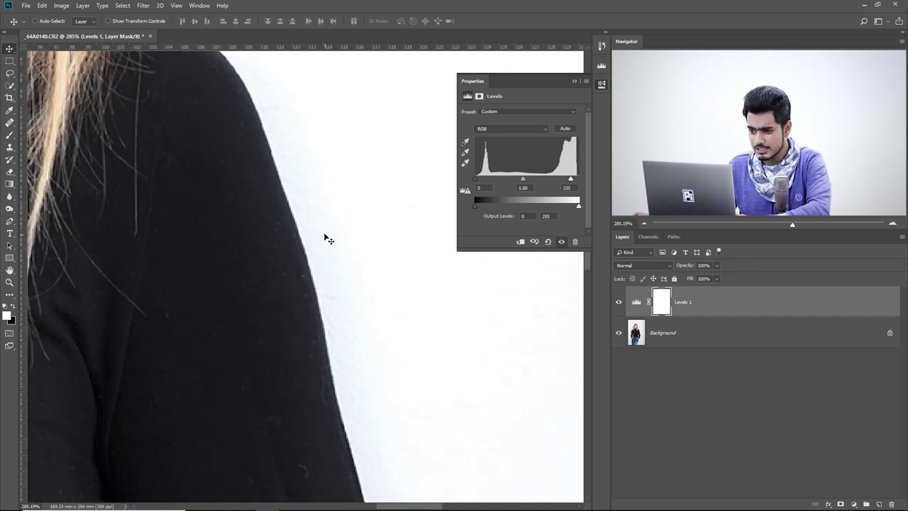
pyautogui.moveTo(283, 155); pyautogui.dragTo(325, 262)
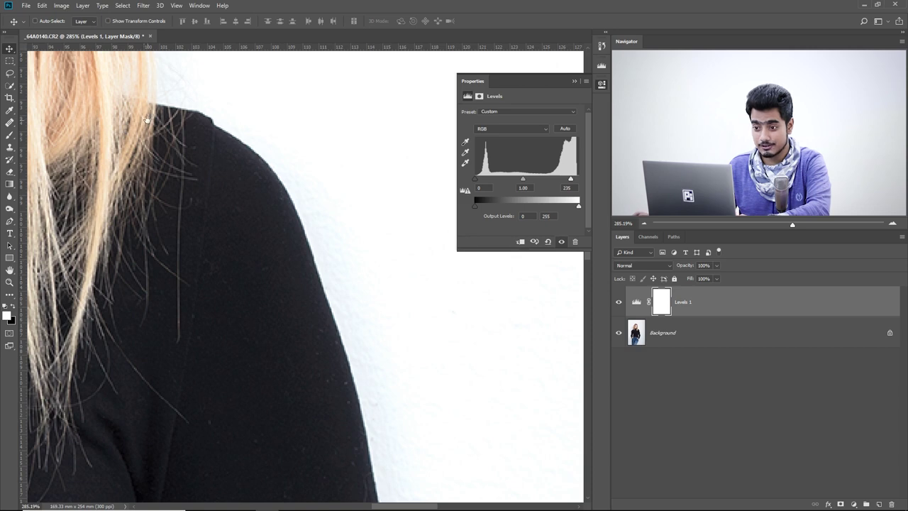
pyautogui.moveTo(147, 120); pyautogui.dragTo(198, 199)
pyautogui.moveTo(238, 239); pyautogui.dragTo(223, 199)
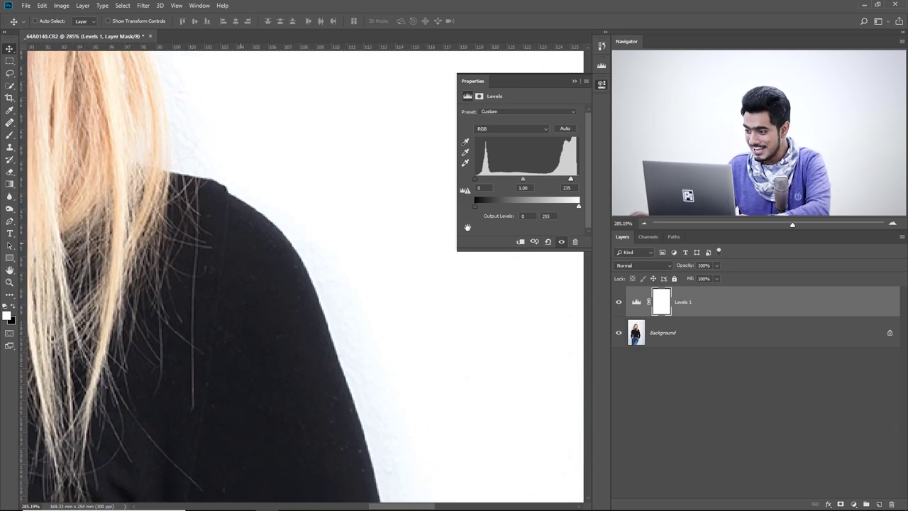
pyautogui.scroll(-1, 171, 277)
# - Set the Levels white input to 210 and check the background along the sleeve edge
pyautogui.moveTo(571, 181); pyautogui.dragTo(561, 183)
pyautogui.moveTo(344, 376); pyautogui.dragTo(334, 134)
pyautogui.moveTo(366, 266); pyautogui.dragTo(262, 196)
pyautogui.moveTo(257, 295); pyautogui.dragTo(291, 230)
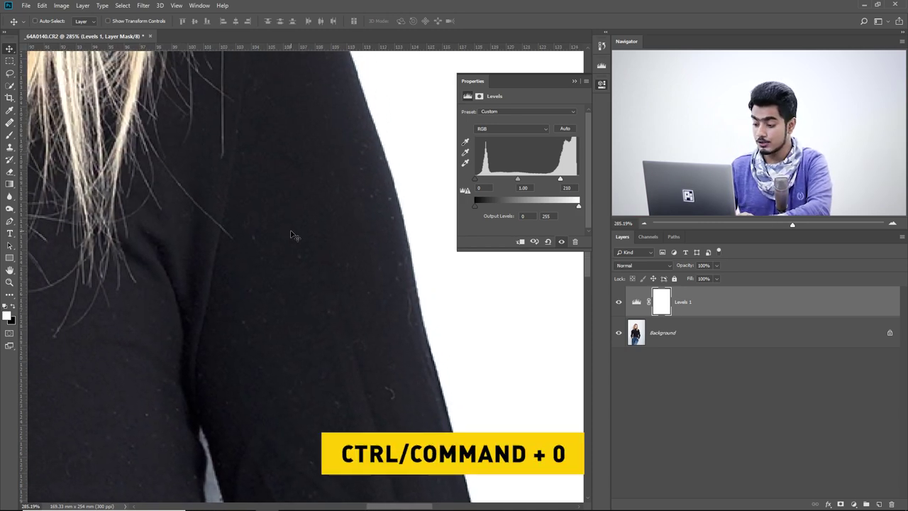
# - Compare the whole photo with and without the Levels adjustment, and invert its layer mask to black
pyautogui.hotkey('ctrl', '0')
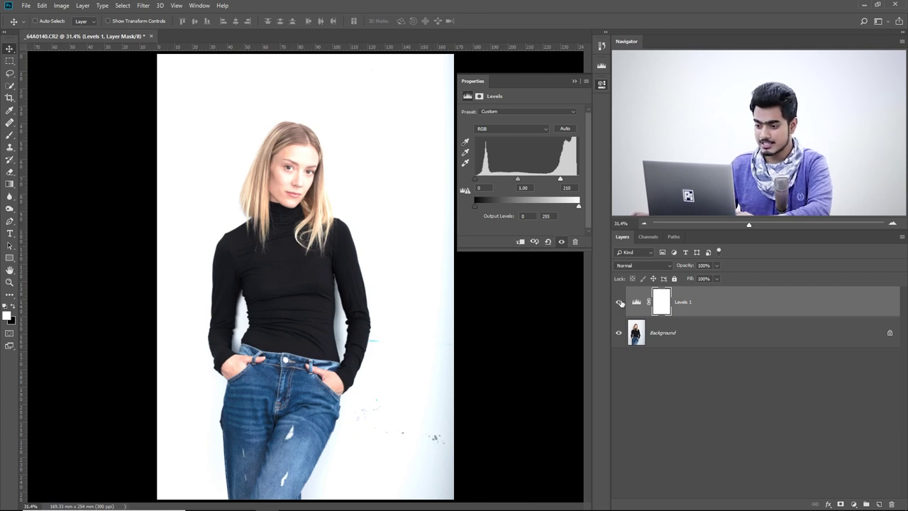
pyautogui.click(621, 303)
pyautogui.click(620, 303)
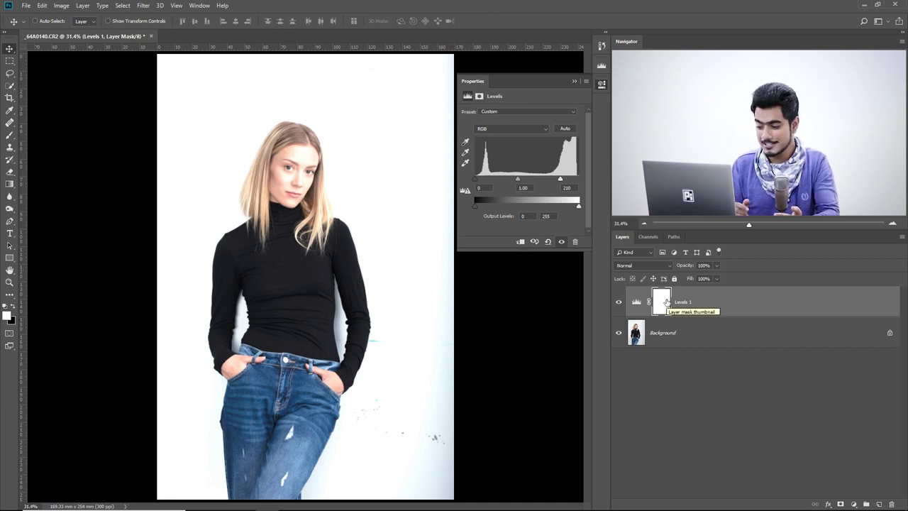
pyautogui.hotkey('ctrl', 'i')
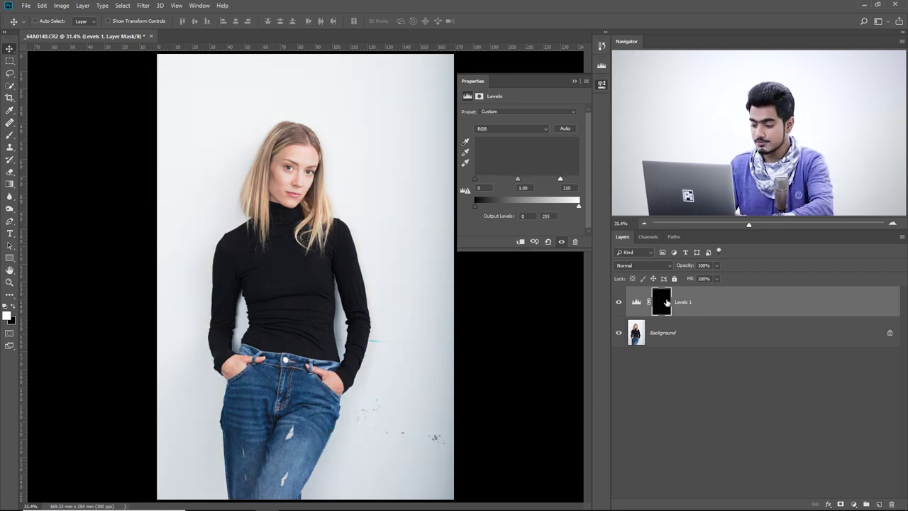
# - Paint white with a large soft brush on the Levels mask beside the left edge of the jeans and sleeve and inside the left arm gap
pyautogui.hotkey('ctrl', '+')
pyautogui.hotkey('ctrl', '+')
pyautogui.hotkey('ctrl', '+')
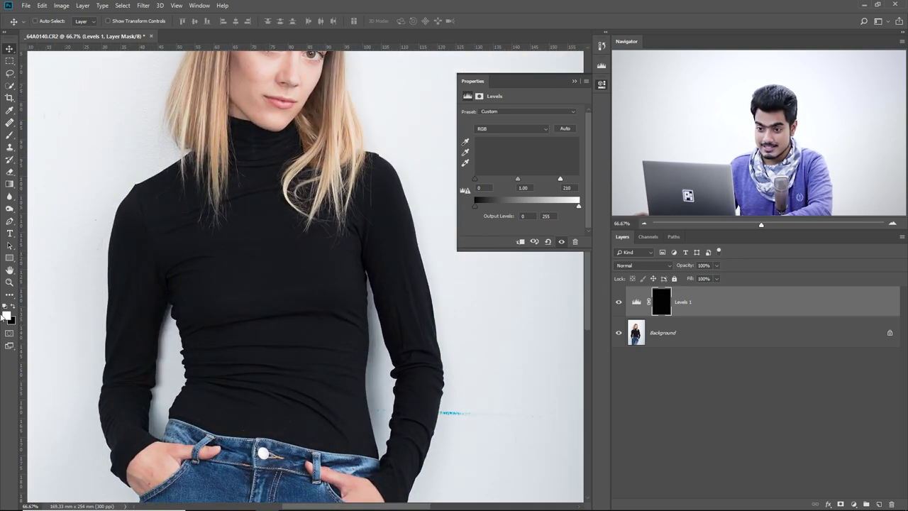
pyautogui.click(10, 136)
pyautogui.moveTo(129, 269); pyautogui.dragTo(217, 156)
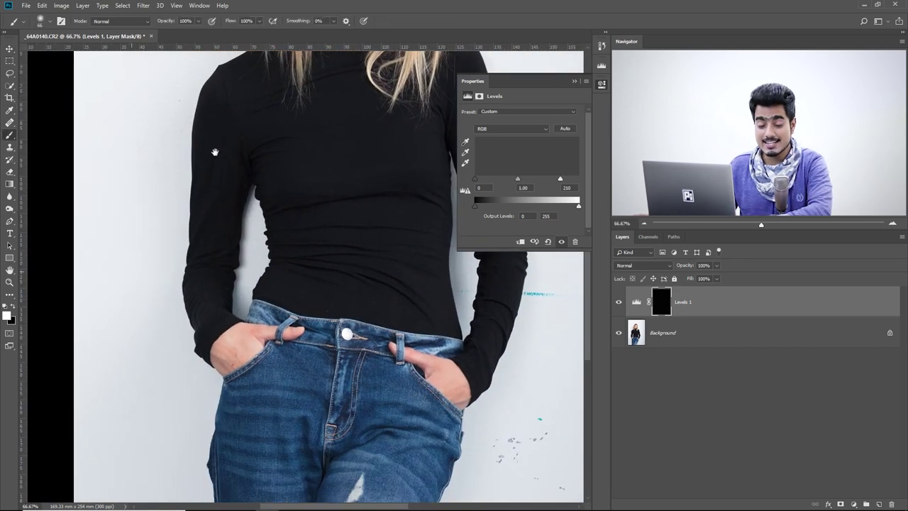
pyautogui.moveTo(229, 246); pyautogui.dragTo(268, 168)
pyautogui.moveTo(272, 265); pyautogui.dragTo(291, 203)
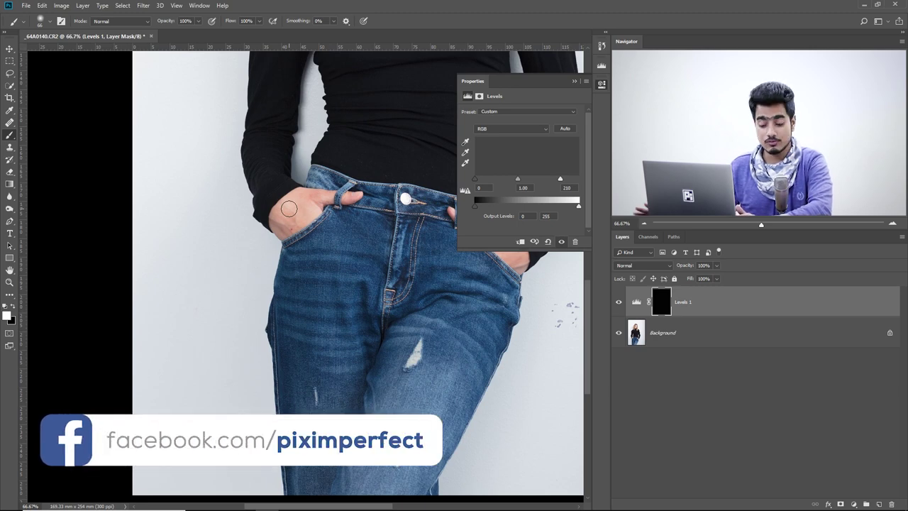
pyautogui.moveTo(246, 284)
pyautogui.mouseDown()
pyautogui.moveTo(307, 290)
pyautogui.moveTo(259, 307)
pyautogui.moveTo(242, 348)
pyautogui.mouseUp()
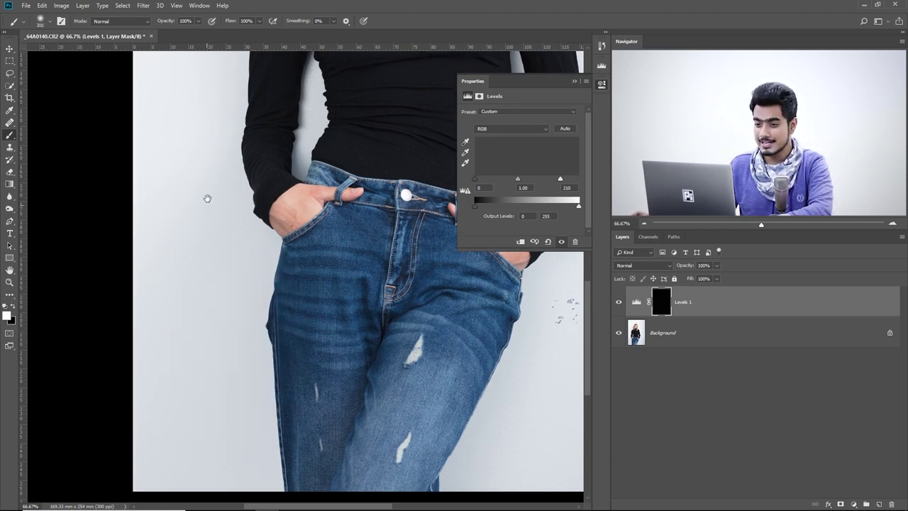
pyautogui.moveTo(206, 196); pyautogui.dragTo(209, 170)
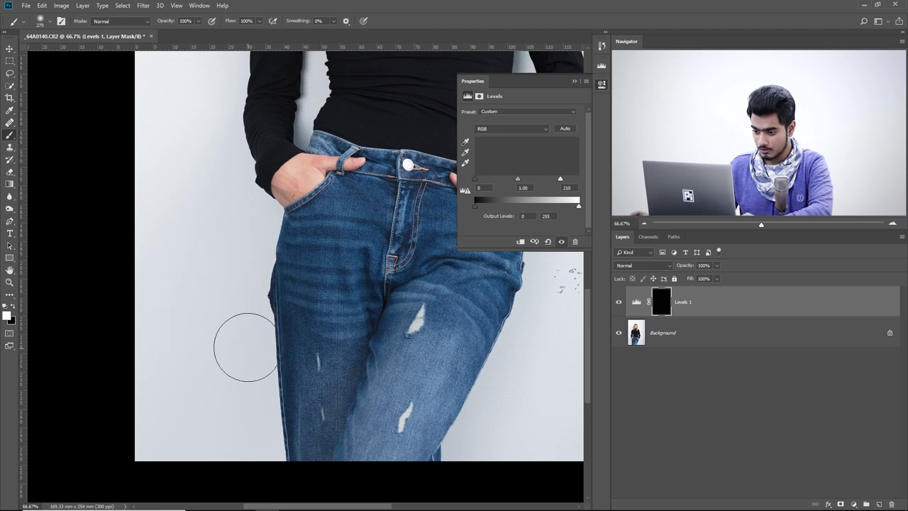
pyautogui.moveTo(244, 344); pyautogui.dragTo(264, 449)
pyautogui.moveTo(243, 354)
pyautogui.mouseDown()
pyautogui.moveTo(252, 231)
pyautogui.moveTo(241, 203)
pyautogui.mouseUp()
pyautogui.moveTo(235, 244); pyautogui.dragTo(223, 393)
pyautogui.moveTo(242, 359); pyautogui.dragTo(238, 128)
pyautogui.keyDown('alt'); pyautogui.rightClick(255, 187); pyautogui.keyUp('alt')
pyautogui.moveTo(304, 271); pyautogui.dragTo(301, 178)
pyautogui.moveTo(301, 172); pyautogui.dragTo(300, 319)
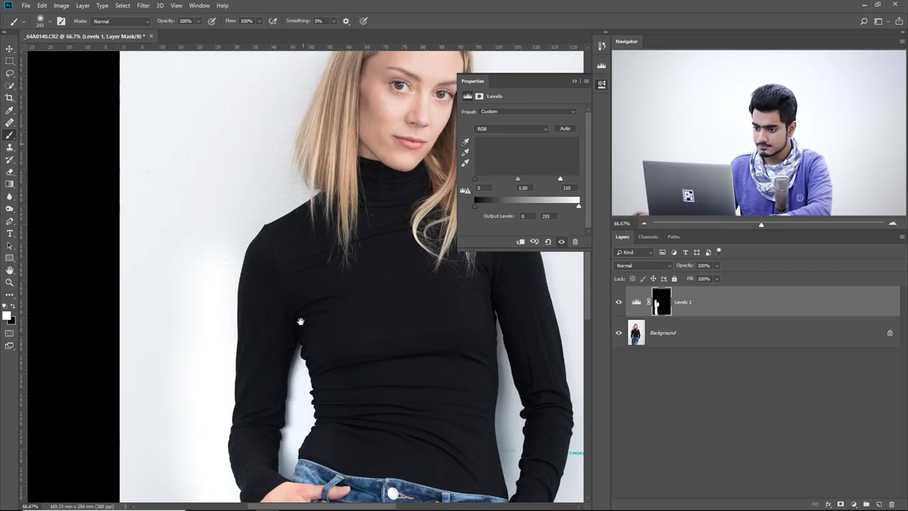
# - Paint white on the Levels mask around the shoulders, head, right arm gap and right side of the body to complete the outline
pyautogui.moveTo(230, 269)
pyautogui.mouseDown()
pyautogui.moveTo(286, 181)
pyautogui.moveTo(288, 291)
pyautogui.moveTo(298, 215)
pyautogui.moveTo(335, 117)
pyautogui.mouseUp()
pyautogui.keyDown('alt'); pyautogui.rightClick(288, 290); pyautogui.keyUp('alt')
pyautogui.moveTo(335, 117)
pyautogui.mouseDown()
pyautogui.moveTo(187, 167)
pyautogui.moveTo(327, 307)
pyautogui.moveTo(237, 110)
pyautogui.mouseUp()
pyautogui.moveTo(239, 114)
pyautogui.mouseDown()
pyautogui.moveTo(319, 232)
pyautogui.moveTo(343, 391)
pyautogui.mouseUp()
pyautogui.moveTo(342, 390); pyautogui.dragTo(310, 217)
pyautogui.moveTo(243, 179); pyautogui.dragTo(239, 276)
pyautogui.moveTo(298, 289)
pyautogui.mouseDown()
pyautogui.moveTo(286, 227)
pyautogui.moveTo(242, 305)
pyautogui.mouseUp()
pyautogui.moveTo(216, 391)
pyautogui.mouseDown()
pyautogui.moveTo(251, 229)
pyautogui.moveTo(186, 343)
pyautogui.mouseUp()
pyautogui.moveTo(187, 343); pyautogui.dragTo(282, 189)
pyautogui.hotkey('ctrl', '0')
pyautogui.scroll(-4, 270, 200)
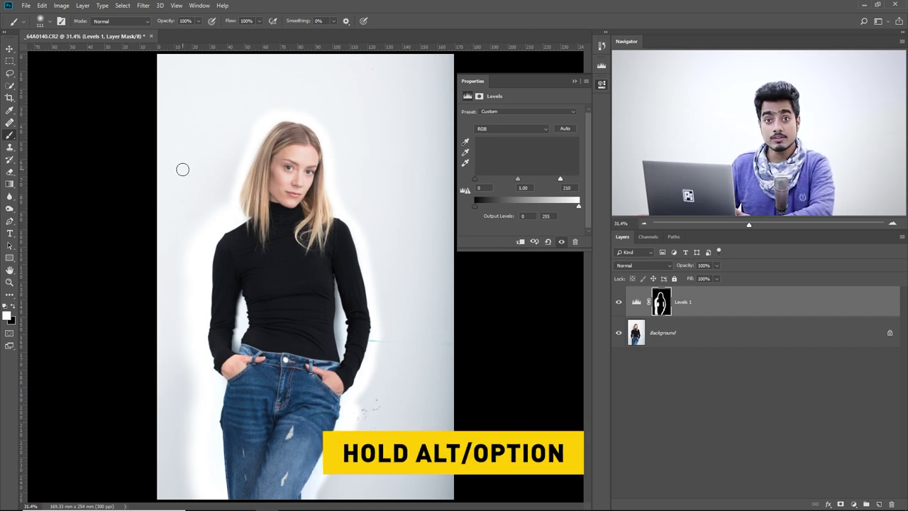
# - Display the Levels mask alone, paint the remaining background white with a 512 px brush, and return to the normal image view
pyautogui.keyDown('alt'); pyautogui.click(664, 303); pyautogui.keyUp('alt')
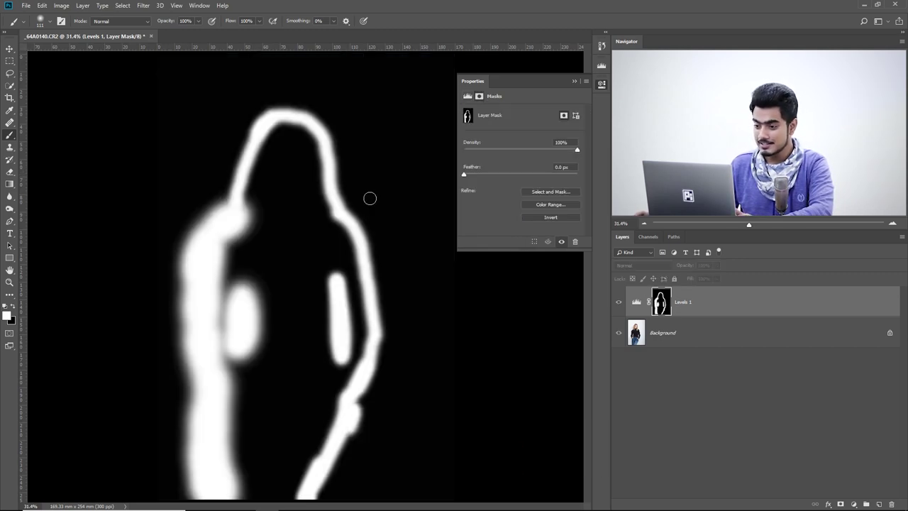
pyautogui.moveTo(225, 146)
pyautogui.keyDown('alt'); pyautogui.mouseDown()
pyautogui.moveTo(239, 149)
pyautogui.moveTo(206, 176)
pyautogui.moveTo(209, 161)
pyautogui.moveTo(233, 160)
pyautogui.moveTo(243, 333)
pyautogui.mouseUp(); pyautogui.keyUp('alt')
pyautogui.moveTo(189, 130)
pyautogui.mouseDown()
pyautogui.moveTo(196, 188)
pyautogui.moveTo(202, 155)
pyautogui.moveTo(202, 180)
pyautogui.moveTo(165, 242)
pyautogui.moveTo(155, 506)
pyautogui.moveTo(215, 120)
pyautogui.moveTo(251, 73)
pyautogui.moveTo(472, 85)
pyautogui.moveTo(373, 193)
pyautogui.moveTo(430, 382)
pyautogui.moveTo(350, 487)
pyautogui.moveTo(436, 280)
pyautogui.mouseUp()
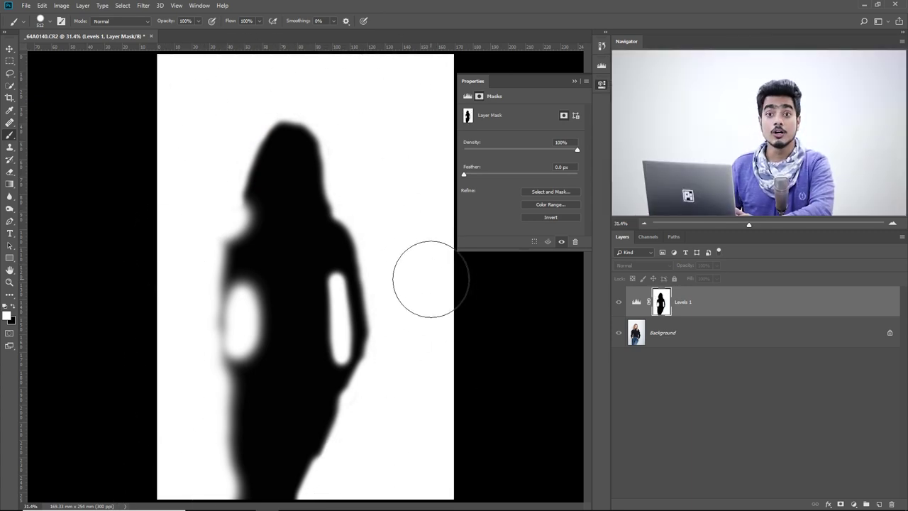
pyautogui.keyDown('alt'); pyautogui.click(662, 304); pyautogui.keyUp('alt')
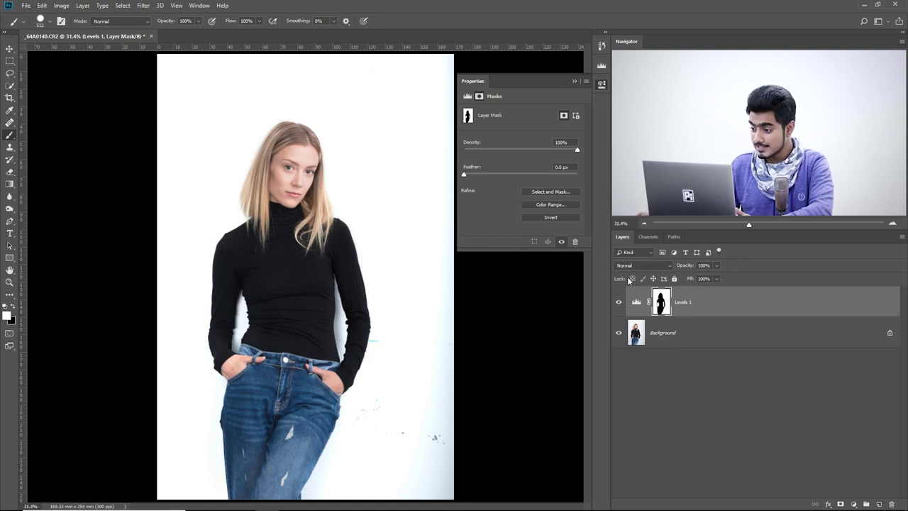
# - Set the Levels white input to 196 using the clipping preview to whiten the remaining background around the subject
pyautogui.click(636, 302)
pyautogui.moveTo(578, 179); pyautogui.dragTo(557, 178)
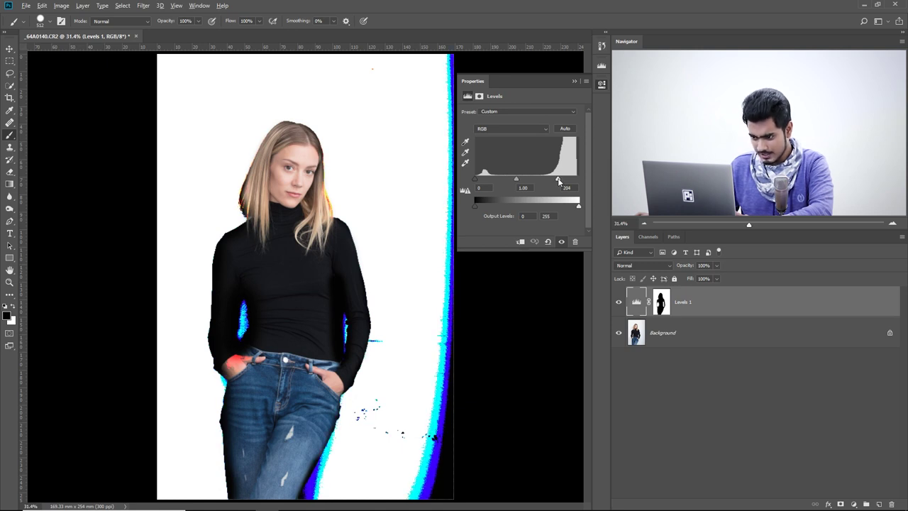
pyautogui.moveTo(558, 181); pyautogui.dragTo(558, 182)
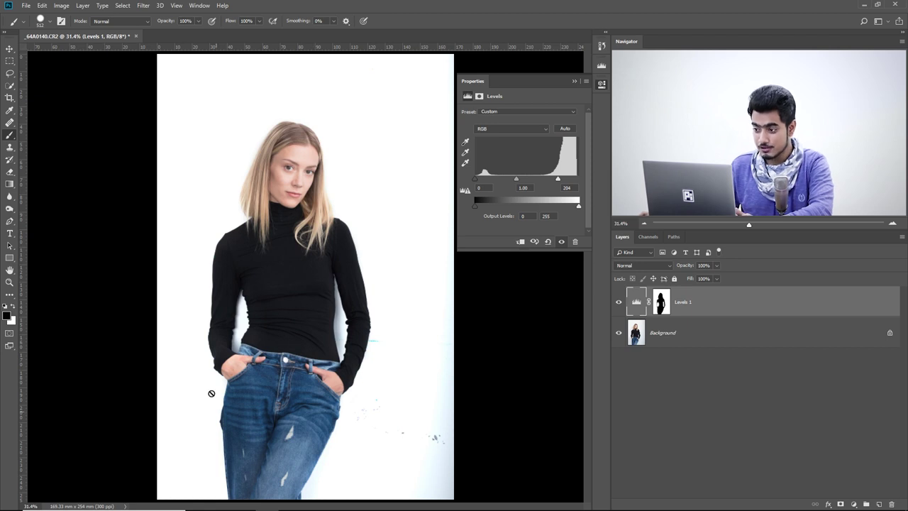
pyautogui.moveTo(558, 181); pyautogui.dragTo(555, 180)
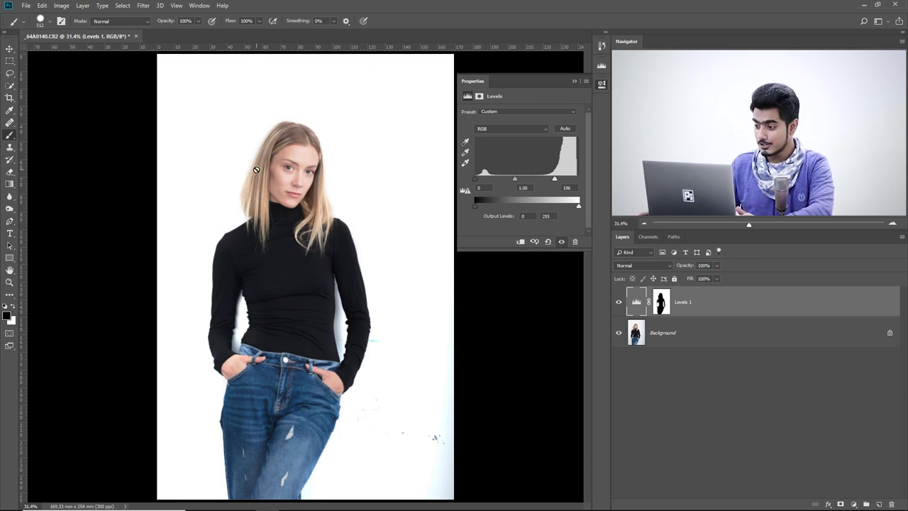
# - Draw a loose Lasso selection around the woman on the Background layer and add a layer mask from it
pyautogui.click(697, 338)
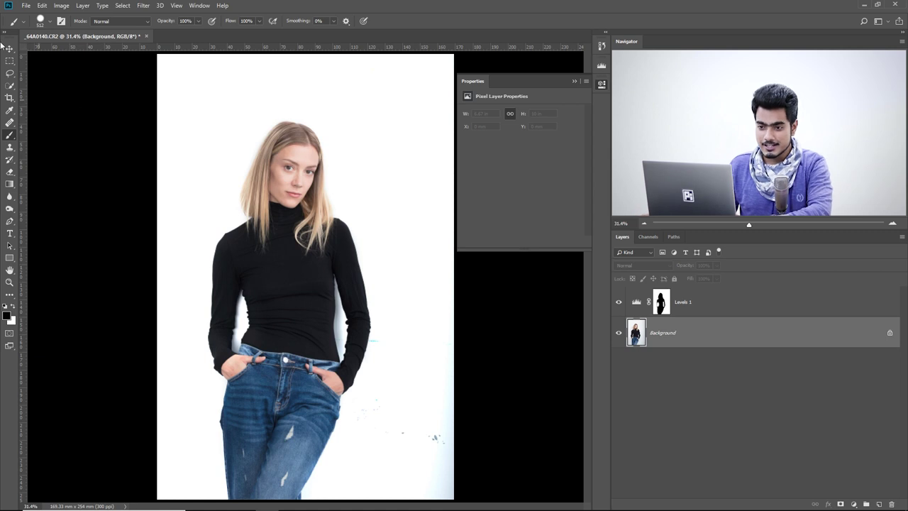
pyautogui.click(9, 78)
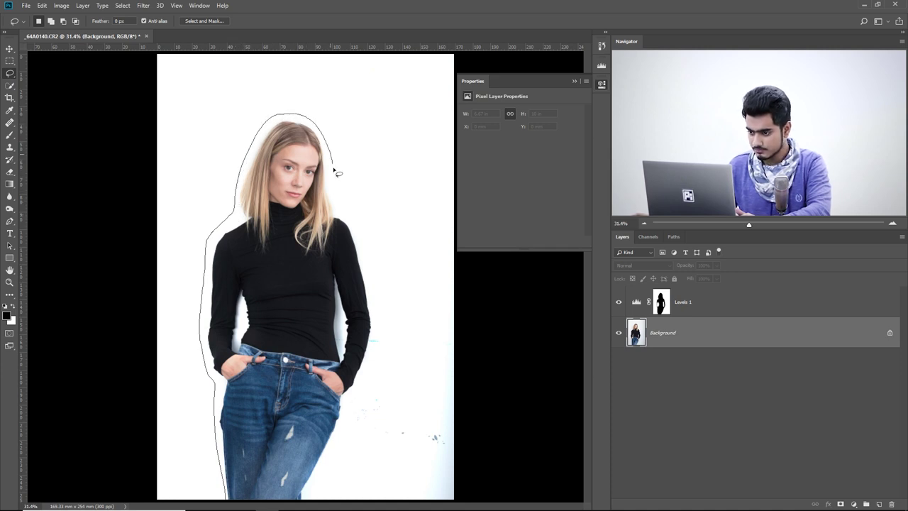
pyautogui.moveTo(358, 399); pyautogui.dragTo(325, 469)
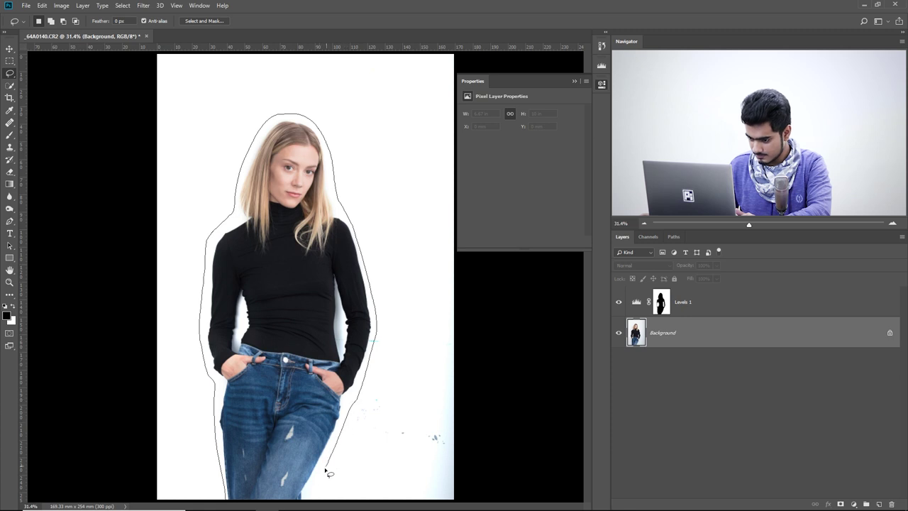
pyautogui.moveTo(228, 508); pyautogui.dragTo(226, 499)
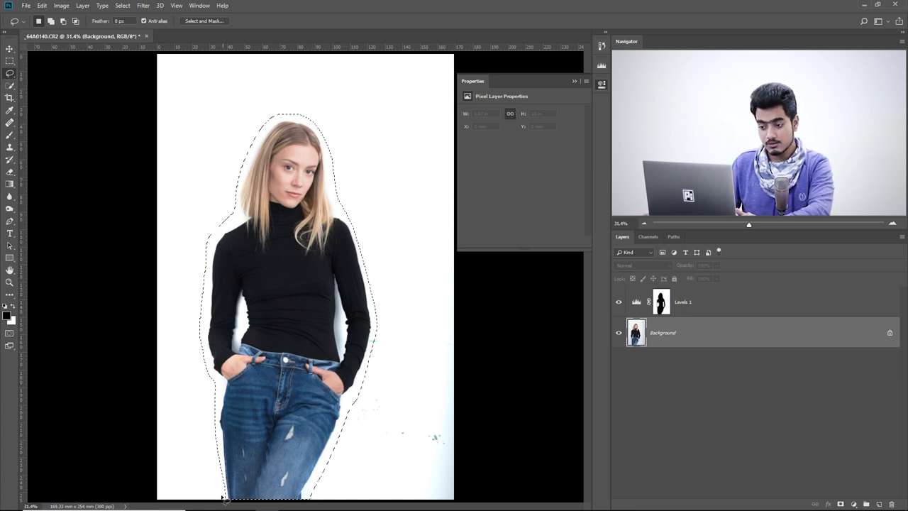
pyautogui.click(840, 503)
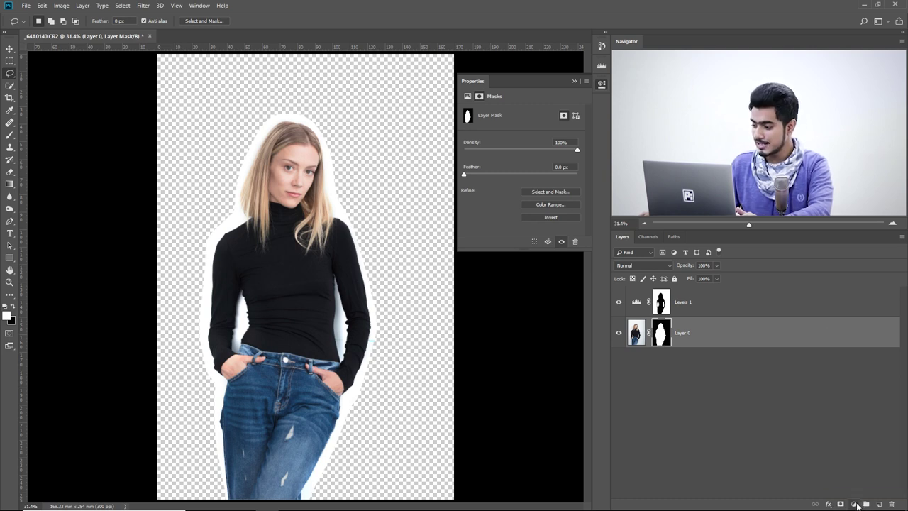
# - Add a Solid Color fill layer of ffffff and place it beneath Layer 0
pyautogui.click(856, 504)
pyautogui.click(848, 338)
pyautogui.write('ffffff')
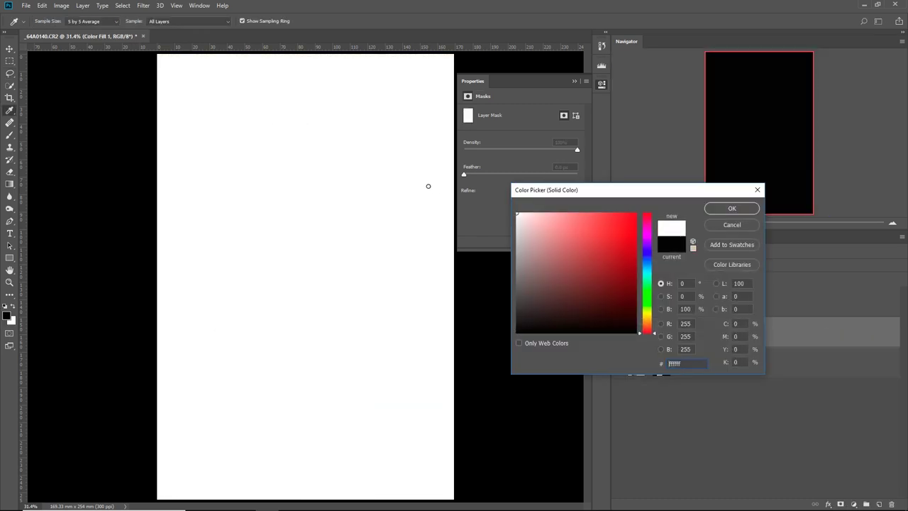
pyautogui.press('Return')
pyautogui.moveTo(734, 332); pyautogui.dragTo(687, 382)
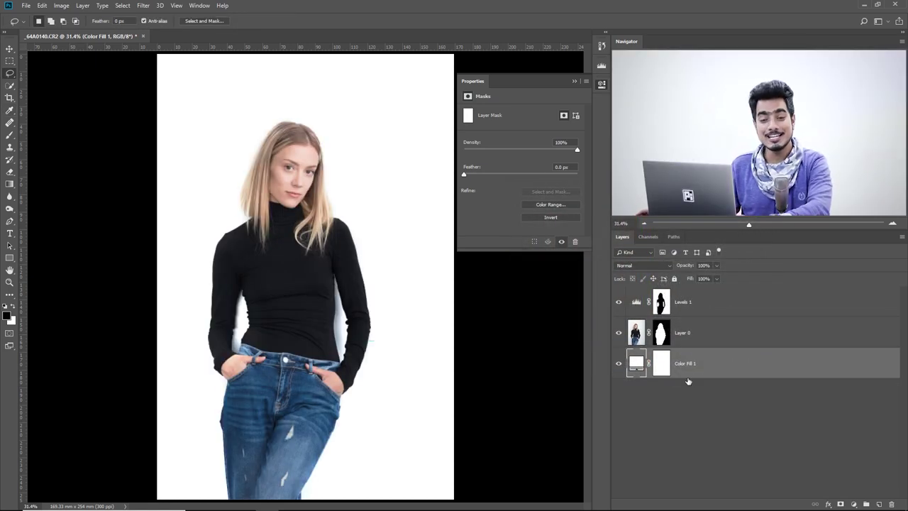
# - Target Layer 0's image instead of its mask and activate the Clone Stamp tool for the blue marks beside the sleeve
pyautogui.hotkey('ctrl', '+')
pyautogui.hotkey('ctrl', '+')
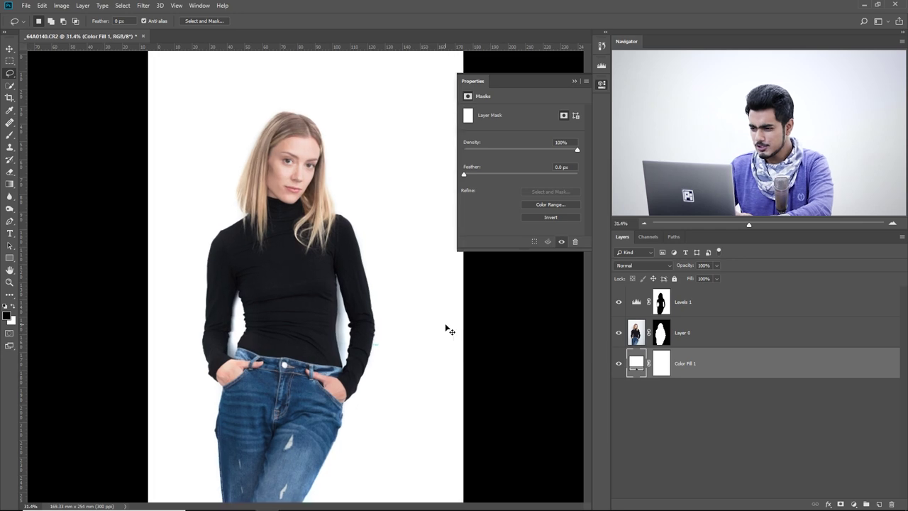
pyautogui.hotkey('ctrl', '+')
pyautogui.hotkey('ctrl', '+')
pyautogui.hotkey('ctrl', '+')
pyautogui.moveTo(445, 323); pyautogui.dragTo(61, 4)
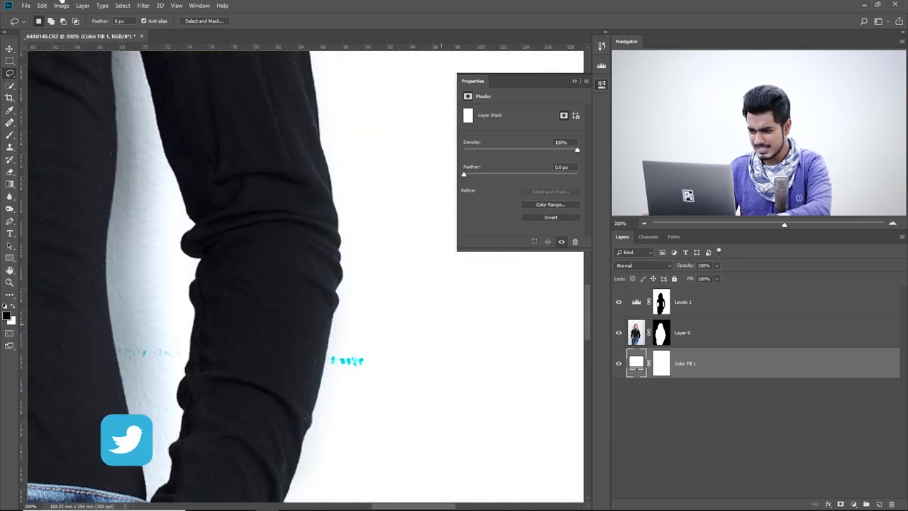
pyautogui.scroll(-2, 365, 324)
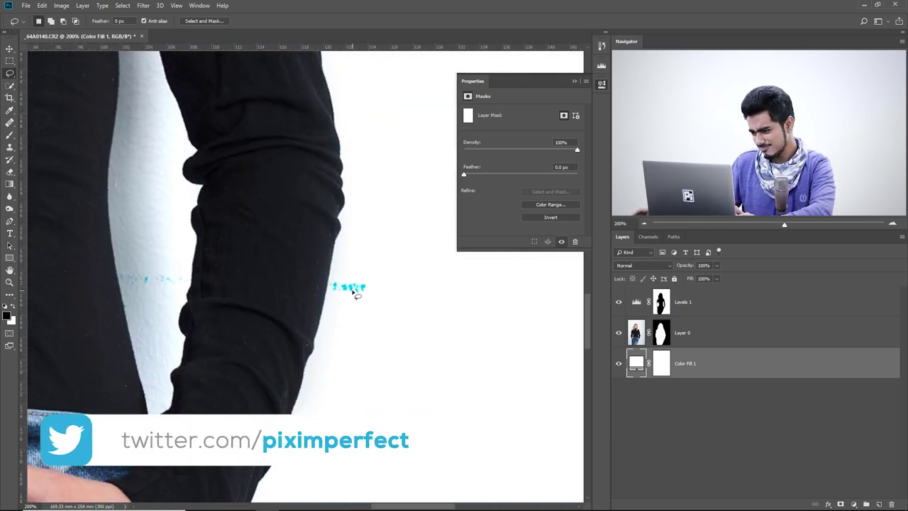
pyautogui.click(635, 339)
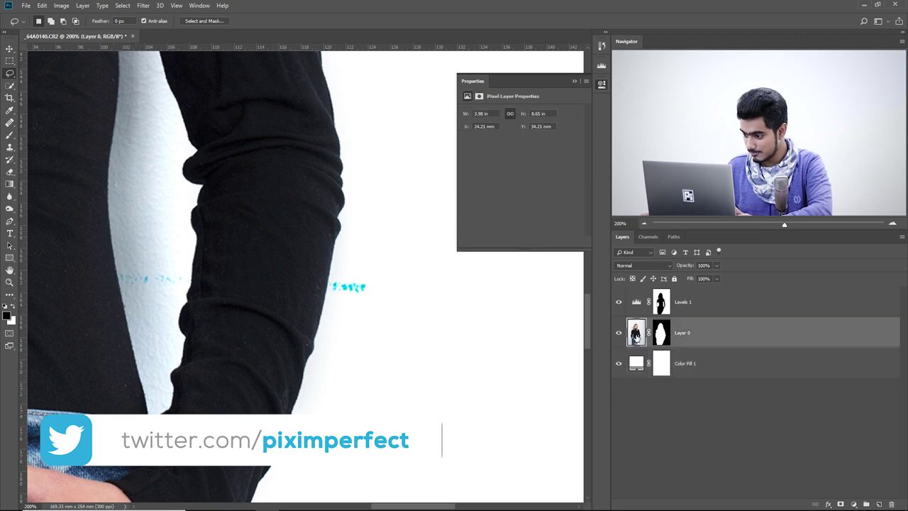
pyautogui.click(9, 149)
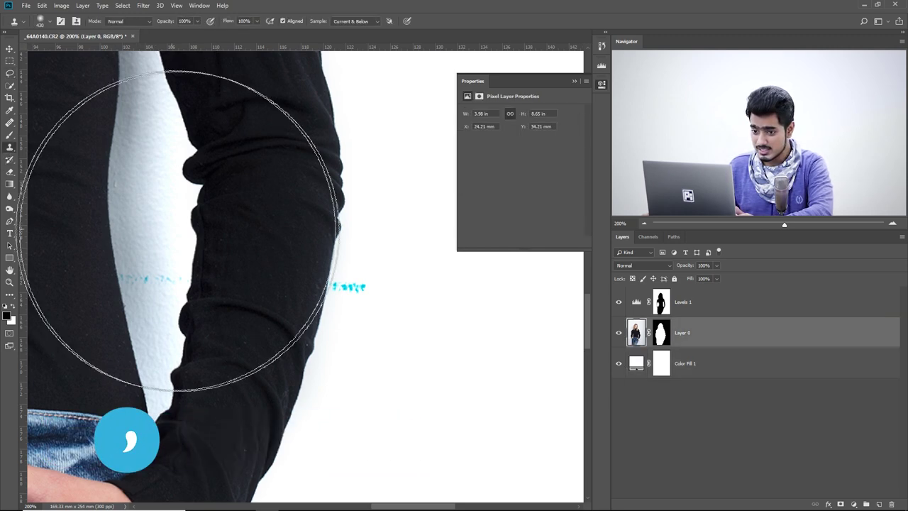
# - Reduce the Clone Stamp brush to about 36 px and set its sampling to Current Layer
pyautogui.moveTo(319, 277); pyautogui.dragTo(144, 218)
pyautogui.hotkey('ctrl', '+')
pyautogui.hotkey('ctrl', '+')
pyautogui.hotkey('ctrl', '+')
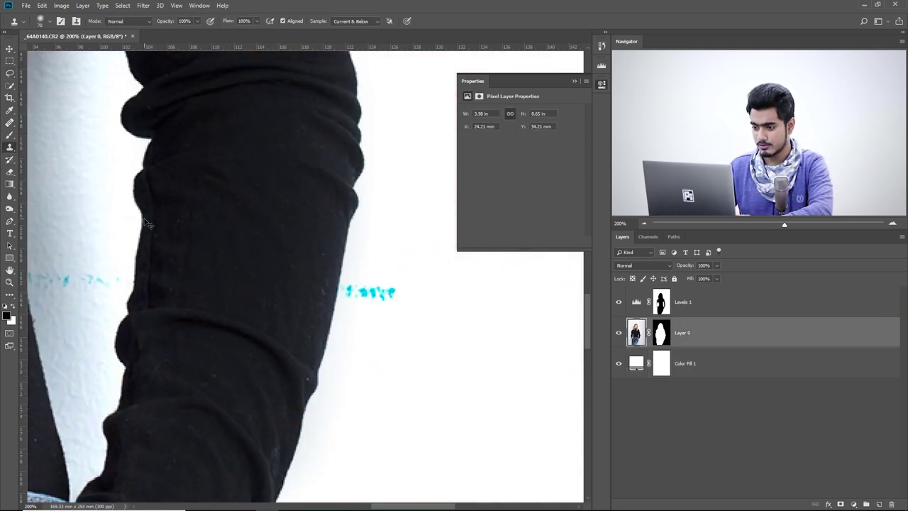
pyautogui.moveTo(295, 249); pyautogui.dragTo(260, 195)
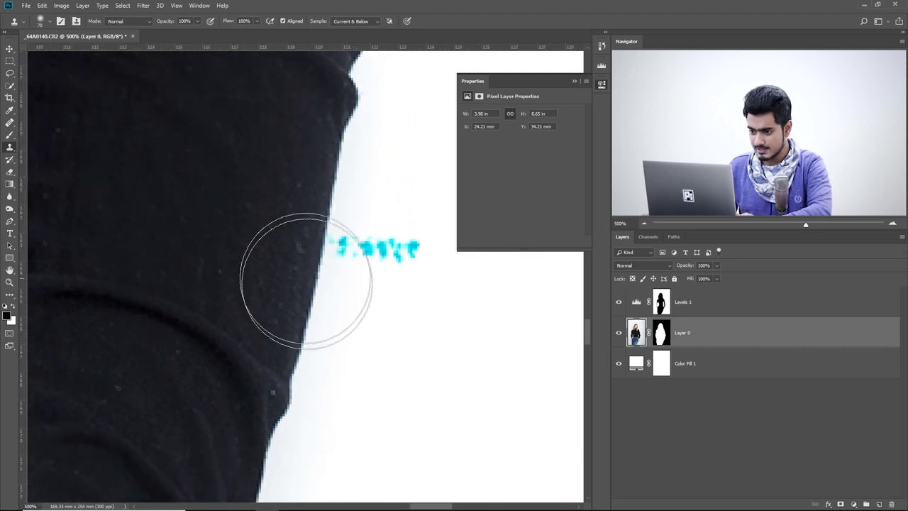
pyautogui.moveTo(315, 300)
pyautogui.mouseDown()
pyautogui.moveTo(281, 290)
pyautogui.moveTo(265, 269)
pyautogui.mouseUp()
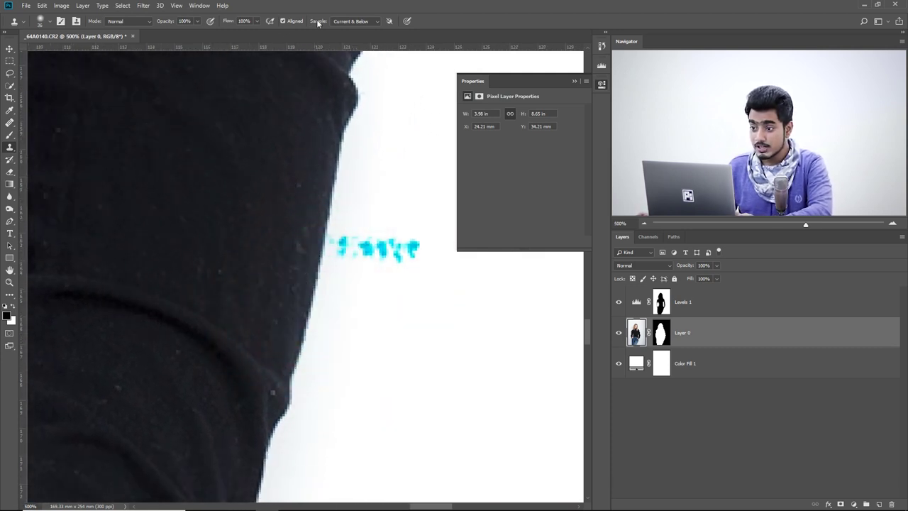
pyautogui.click(343, 21)
pyautogui.click(352, 30)
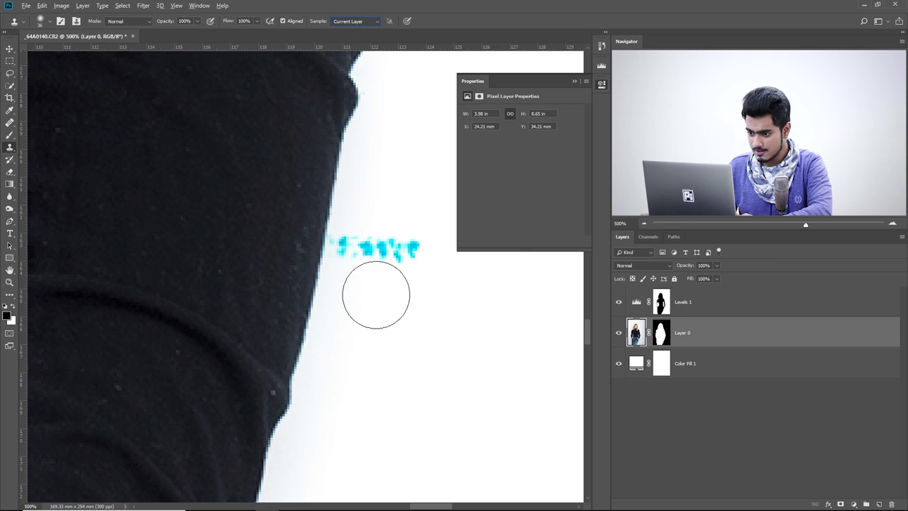
# - Sample the sleeve's outer edge with a brush of about 33 px and clone over the blue marks outside the arm
pyautogui.moveTo(375, 294); pyautogui.dragTo(376, 297)
pyautogui.moveTo(301, 311); pyautogui.dragTo(297, 318)
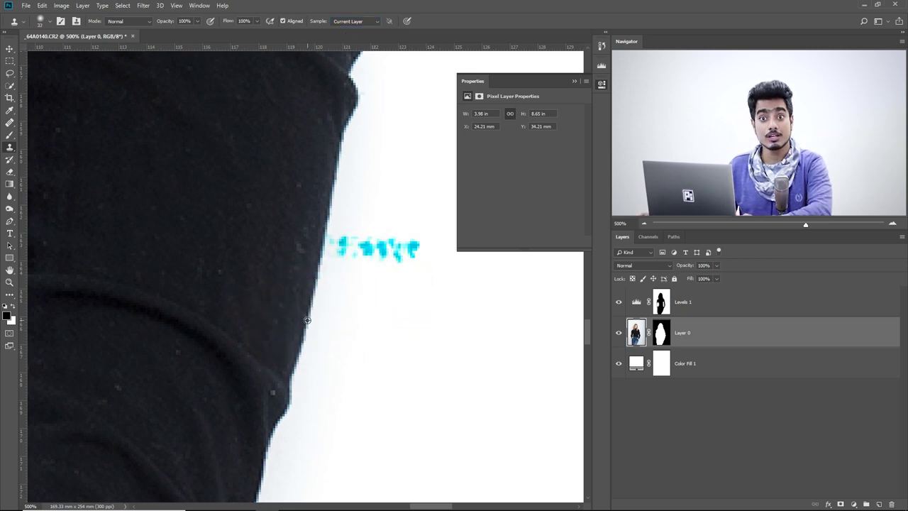
pyautogui.keyDown('alt'); pyautogui.click(308, 318); pyautogui.keyUp('alt')
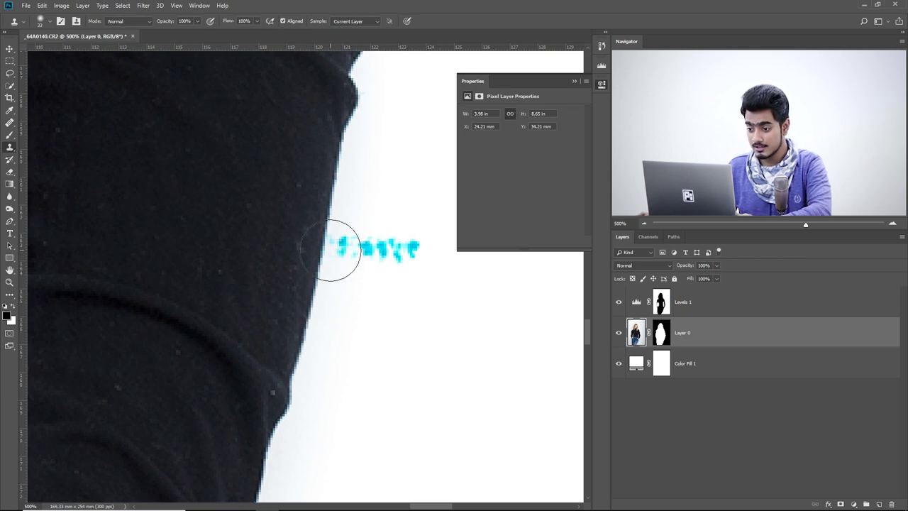
pyautogui.keyDown('alt'); pyautogui.click(325, 216); pyautogui.keyUp('alt')
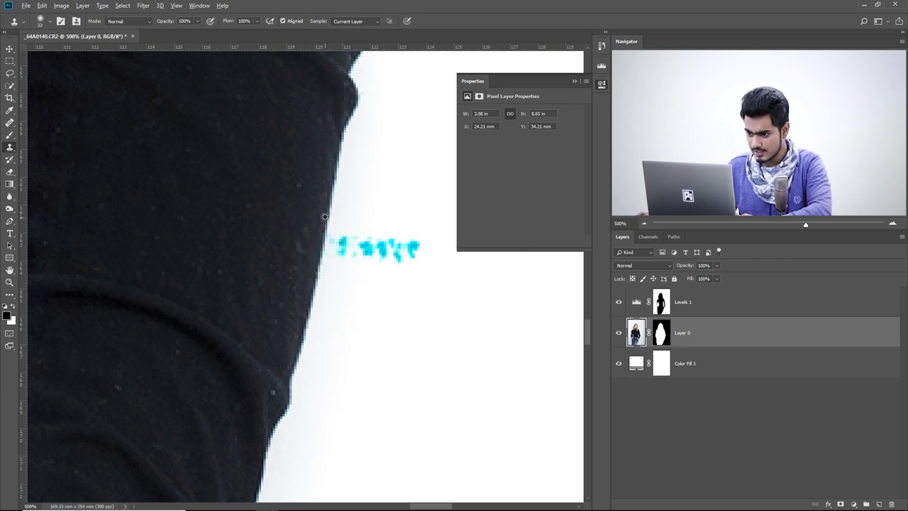
pyautogui.keyDown('alt'); pyautogui.click(338, 161); pyautogui.keyUp('alt')
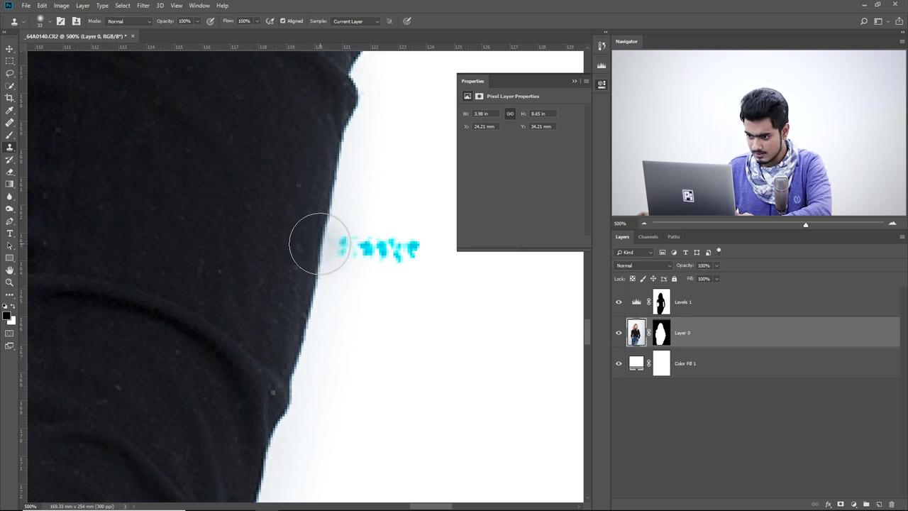
pyautogui.moveTo(319, 244); pyautogui.dragTo(414, 251)
# - Try to clone the torso's edge and wall over the blue marks in the gap between arm and torso, and undo it
pyautogui.moveTo(57, 178)
pyautogui.mouseDown()
pyautogui.moveTo(264, 253)
pyautogui.moveTo(343, 231)
pyautogui.mouseUp()
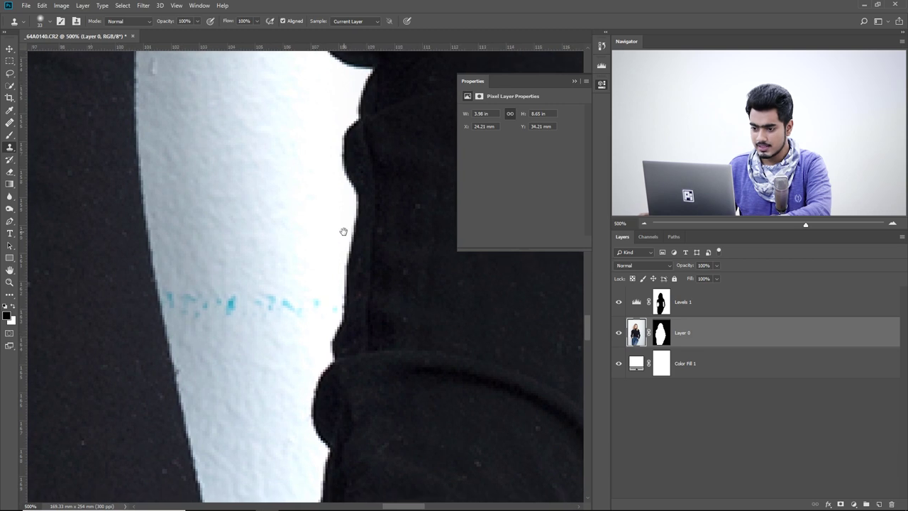
pyautogui.moveTo(190, 226); pyautogui.dragTo(200, 231)
pyautogui.moveTo(140, 218); pyautogui.dragTo(147, 220)
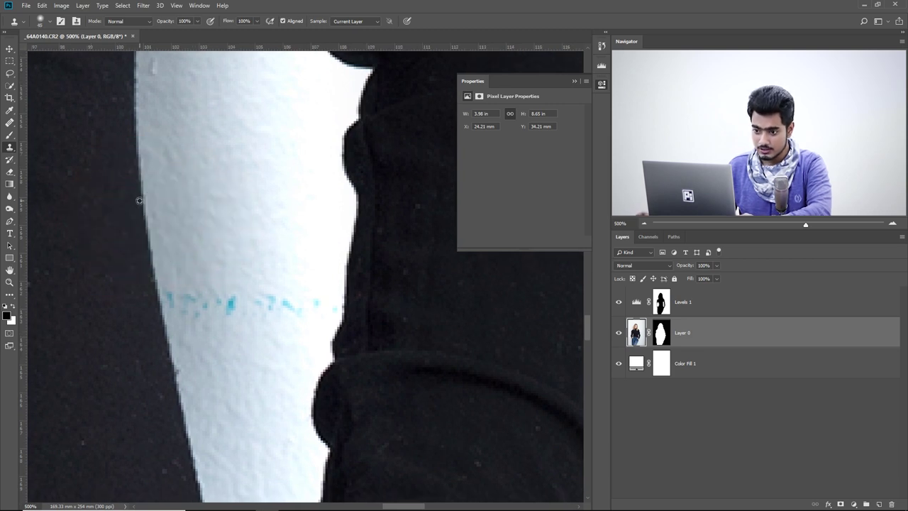
pyautogui.keyDown('alt'); pyautogui.click(142, 202); pyautogui.keyUp('alt')
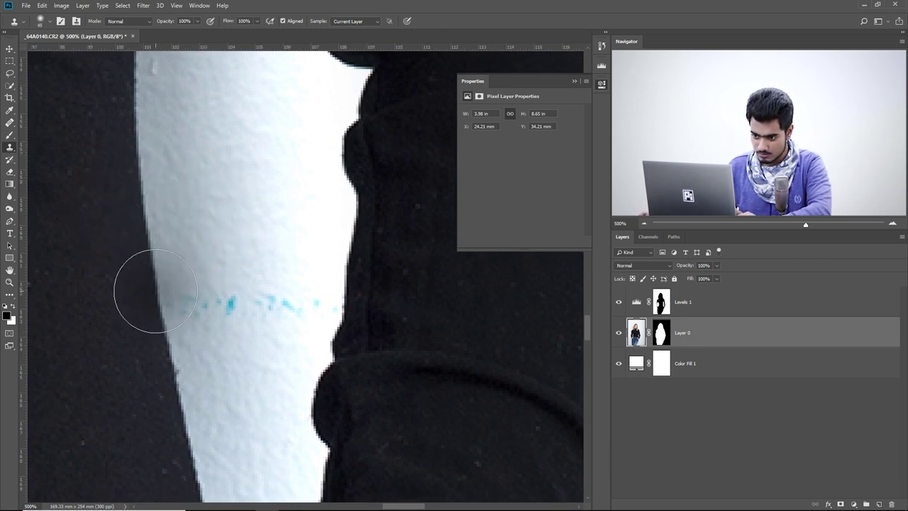
pyautogui.moveTo(154, 291)
pyautogui.mouseDown()
pyautogui.moveTo(147, 300)
pyautogui.moveTo(305, 303)
pyautogui.mouseUp()
pyautogui.hotkey('ctrl', 'z')
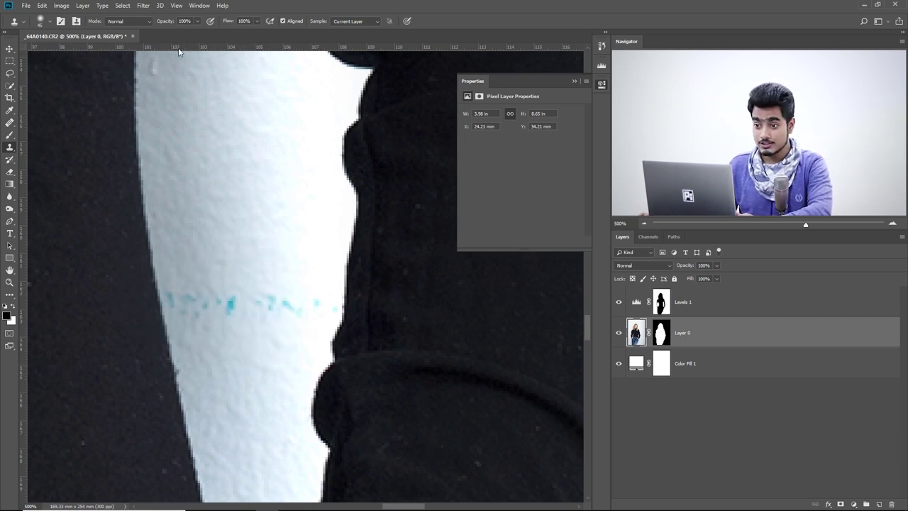
# - Sample the torso's edge, rotate the clone source to follow it, and clone over the blue marks between the torso and the arm
pyautogui.keyDown('alt'); pyautogui.click(139, 154); pyautogui.keyUp('alt')
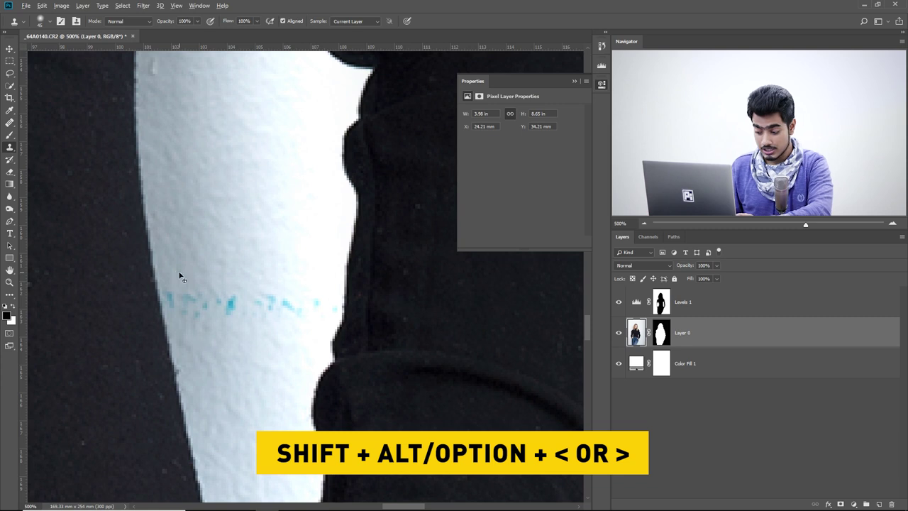
pyautogui.hotkey('alt', 'shift', '.')
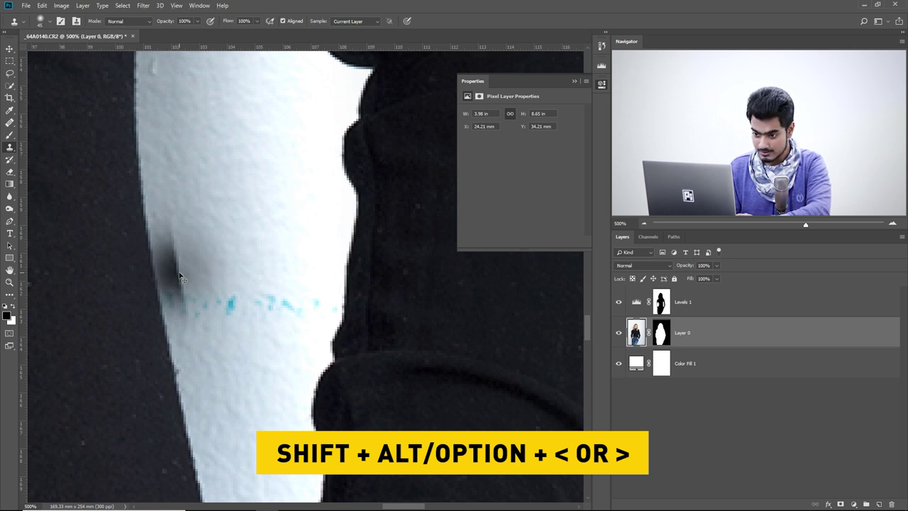
pyautogui.moveTo(178, 274)
pyautogui.mouseDown()
pyautogui.moveTo(246, 298)
pyautogui.moveTo(293, 301)
pyautogui.mouseUp()
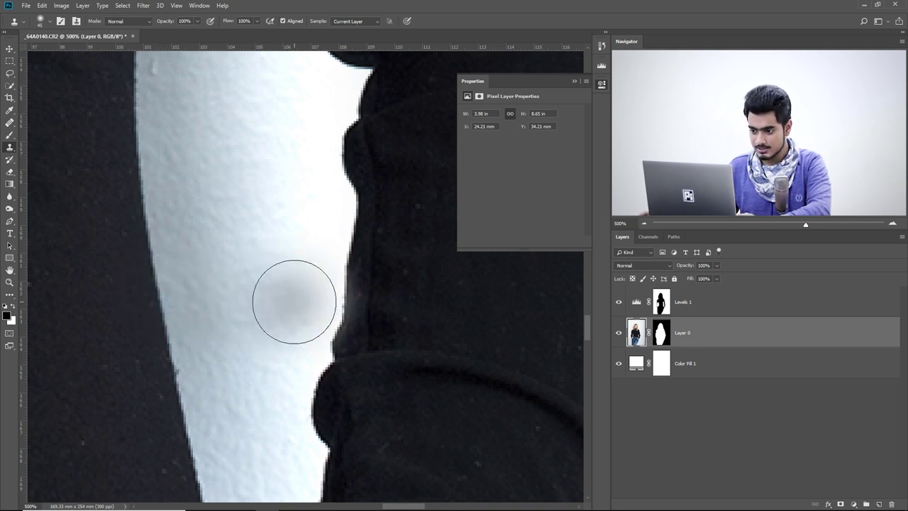
pyautogui.keyDown('alt'); pyautogui.click(314, 300); pyautogui.keyUp('alt')
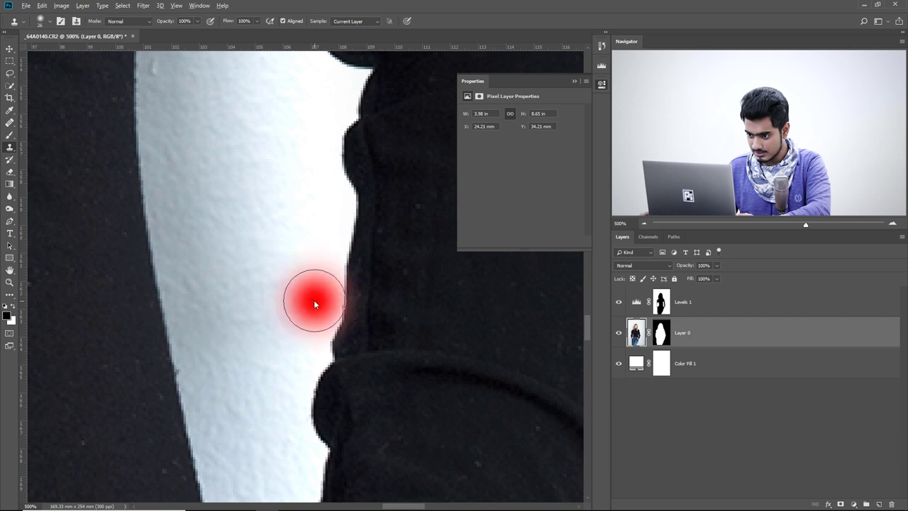
pyautogui.moveTo(347, 282)
pyautogui.mouseDown()
pyautogui.moveTo(345, 315)
pyautogui.moveTo(338, 304)
pyautogui.moveTo(347, 296)
pyautogui.moveTo(338, 297)
pyautogui.mouseUp()
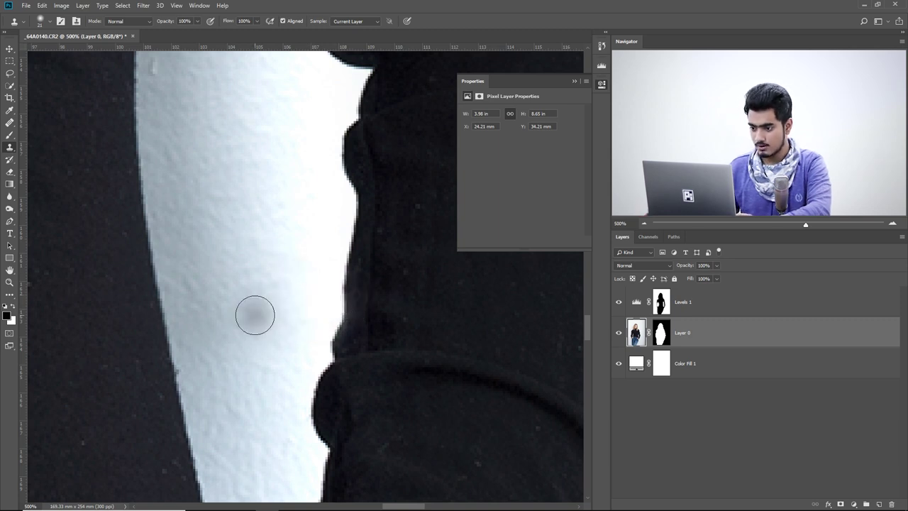
# - Extend the canvas to the woman's right-hand empty side with a 16:9 crop about 366 × 206 mm in size
pyautogui.hotkey('ctrl', '0')
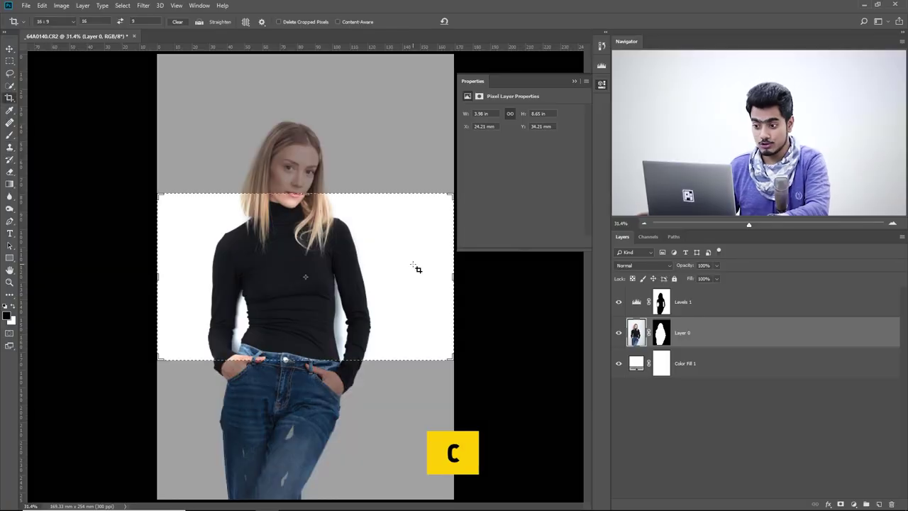
pyautogui.moveTo(453, 276); pyautogui.dragTo(396, 277)
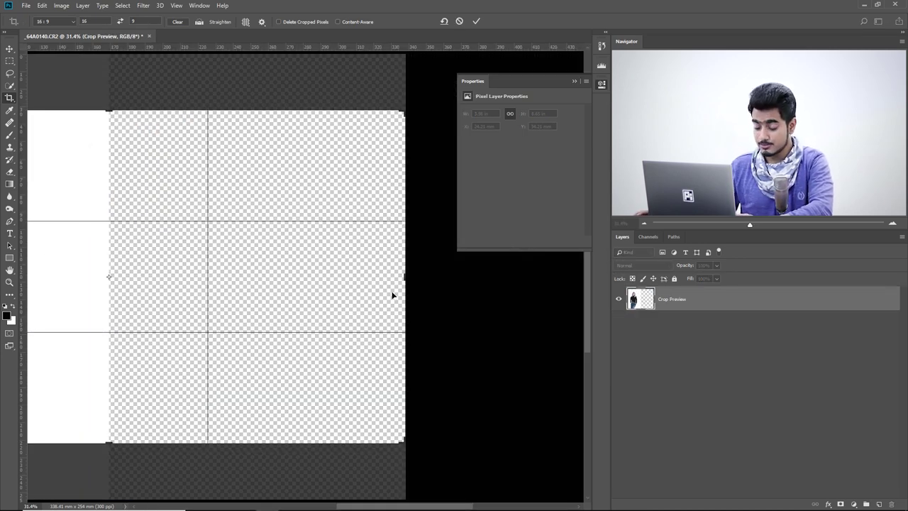
pyautogui.hotkey('ctrl', '0')
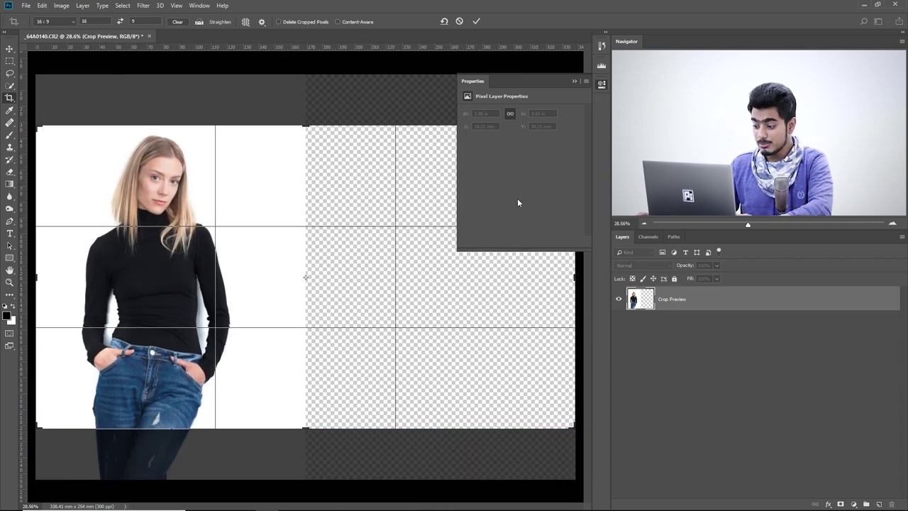
pyautogui.hotkey('ctrl', '-')
pyautogui.hotkey('ctrl', '-')
pyautogui.hotkey('ctrl', '-')
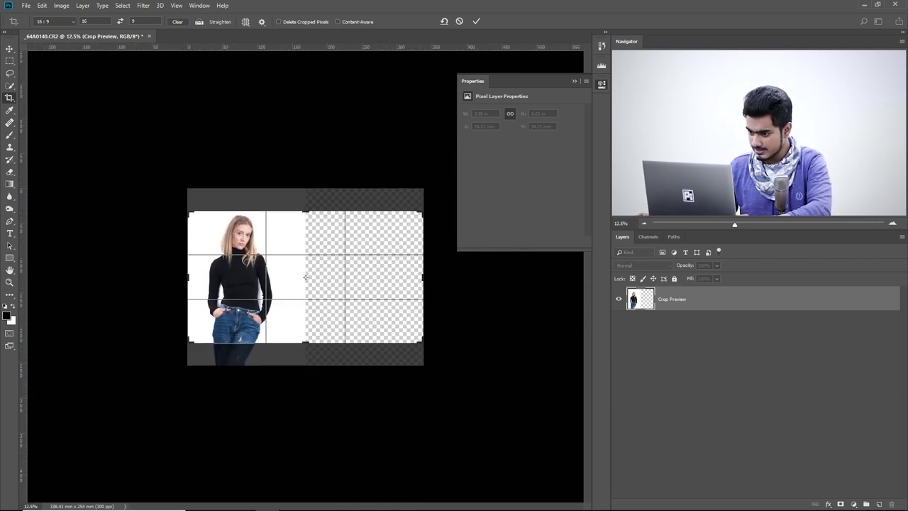
pyautogui.moveTo(424, 278)
pyautogui.mouseDown()
pyautogui.moveTo(450, 277)
pyautogui.moveTo(430, 277)
pyautogui.mouseUp()
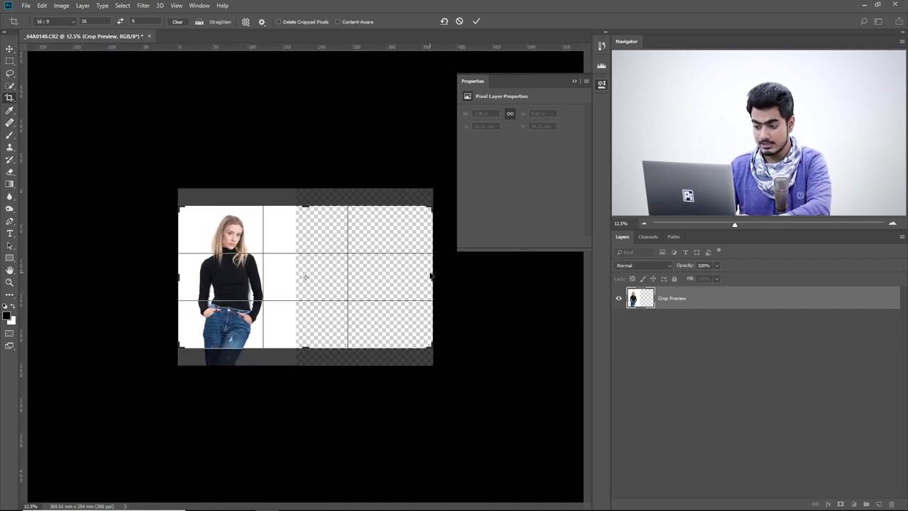
pyautogui.press('Return')
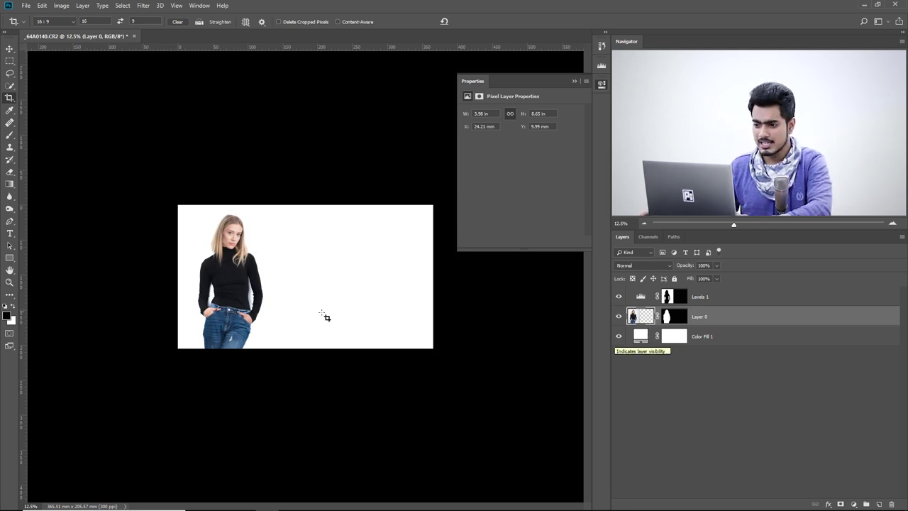
pyautogui.hotkey('ctrl', '0')
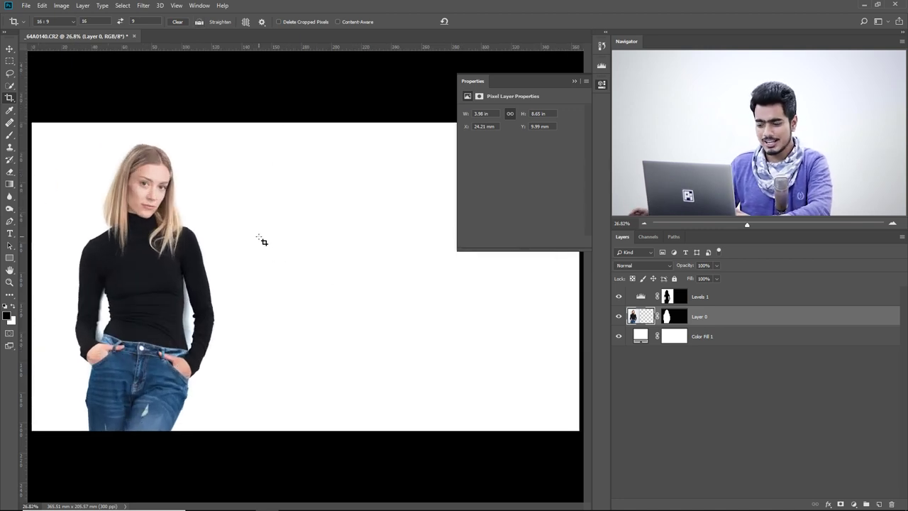
# - Switch to Illustrator and copy the yellow SALE banner group
pyautogui.moveTo(369, 510)
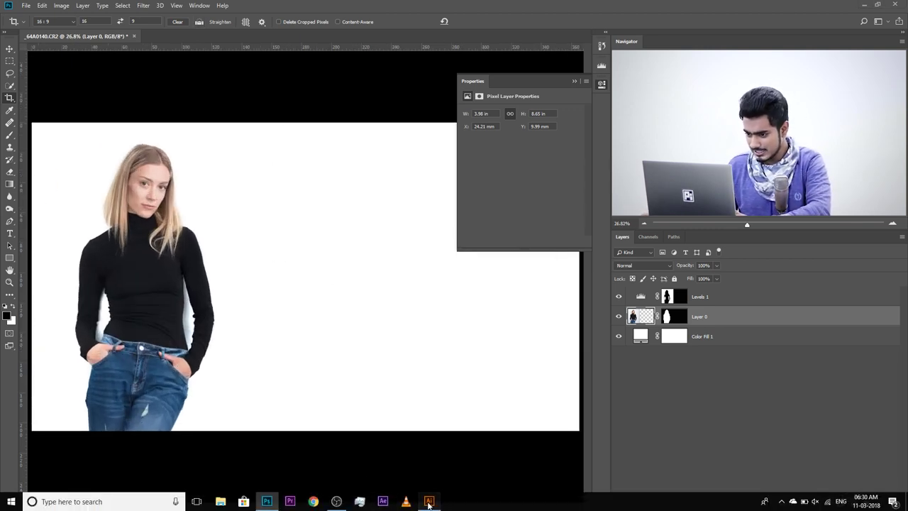
pyautogui.click(429, 502)
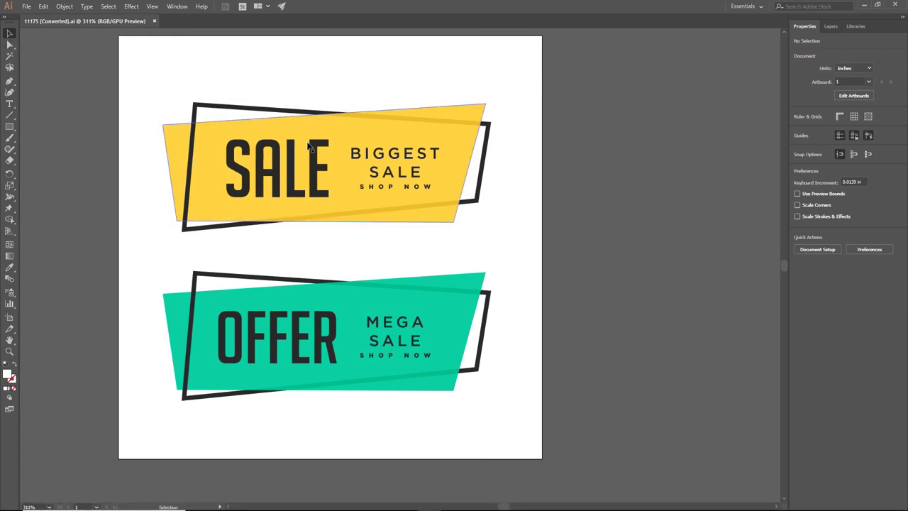
pyautogui.click(400, 158)
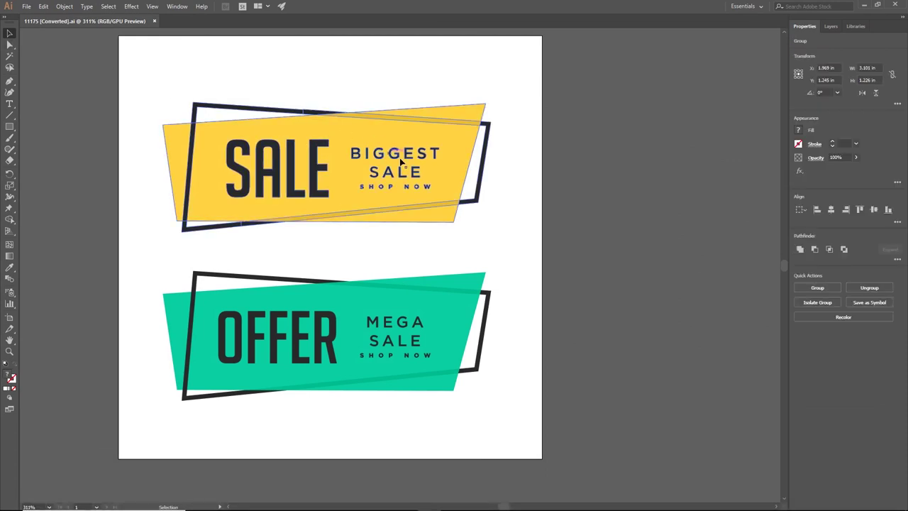
pyautogui.hotkey('ctrl', 'c')
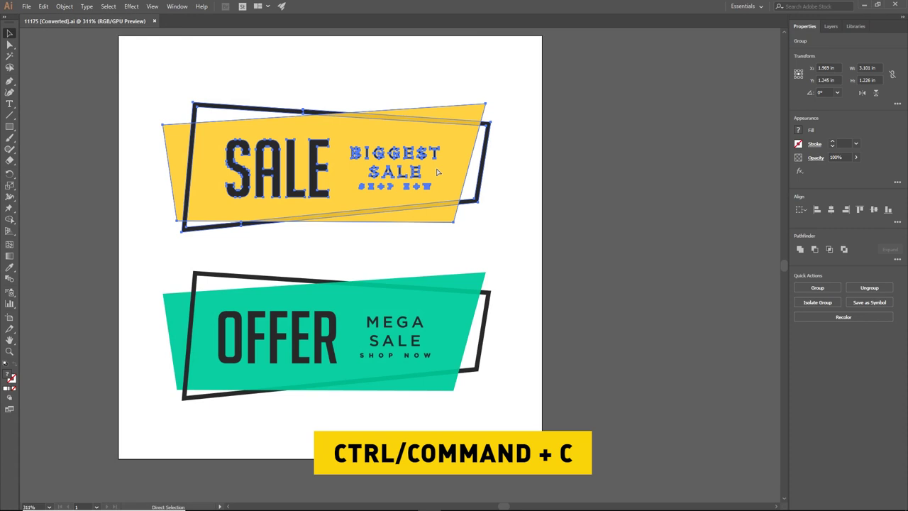
# - Switch to Photoshop and paste the copied SALE banner into the portrait document as a Smart Object
pyautogui.moveTo(333, 503)
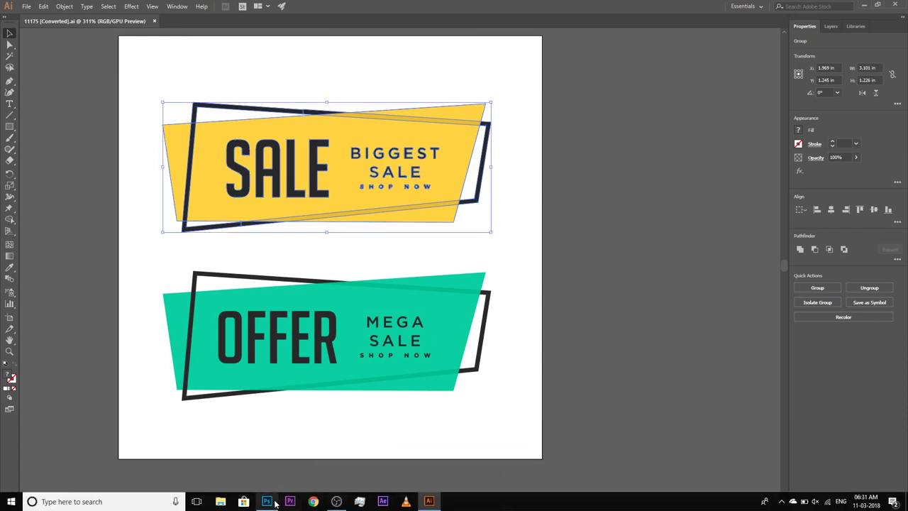
pyautogui.click(269, 502)
pyautogui.hotkey('ctrl', 'v')
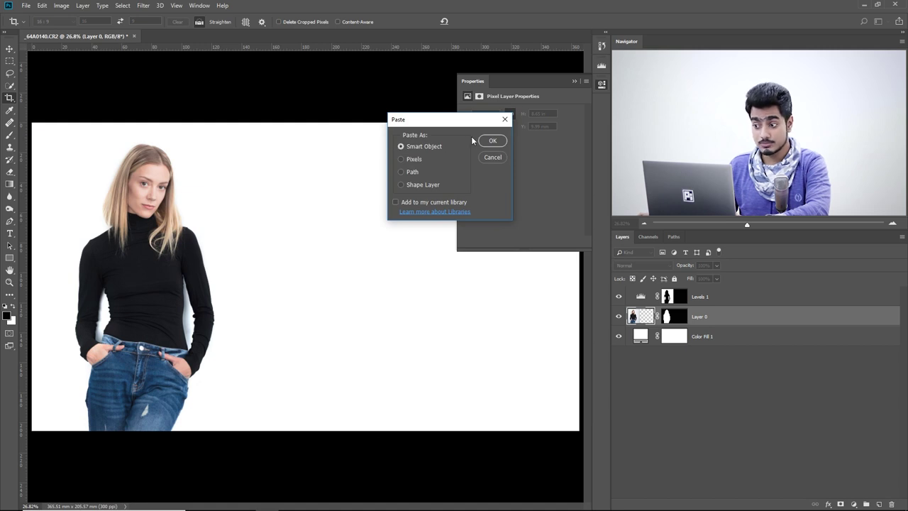
pyautogui.click(491, 141)
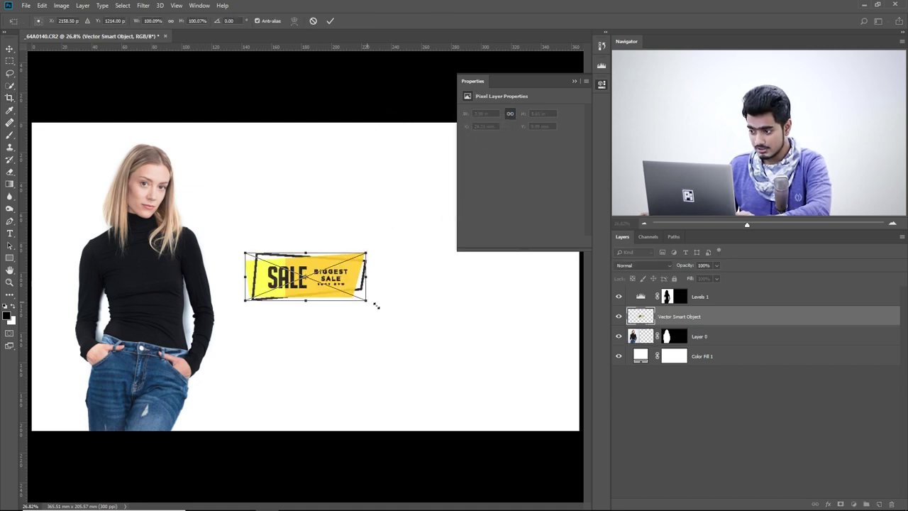
# - Enlarge the banner to about 238 × 94 mm in the empty area beside the woman and move its layer above Levels 1
pyautogui.moveTo(376, 305); pyautogui.dragTo(486, 355)
pyautogui.moveTo(346, 286); pyautogui.dragTo(440, 287)
pyautogui.press('c')
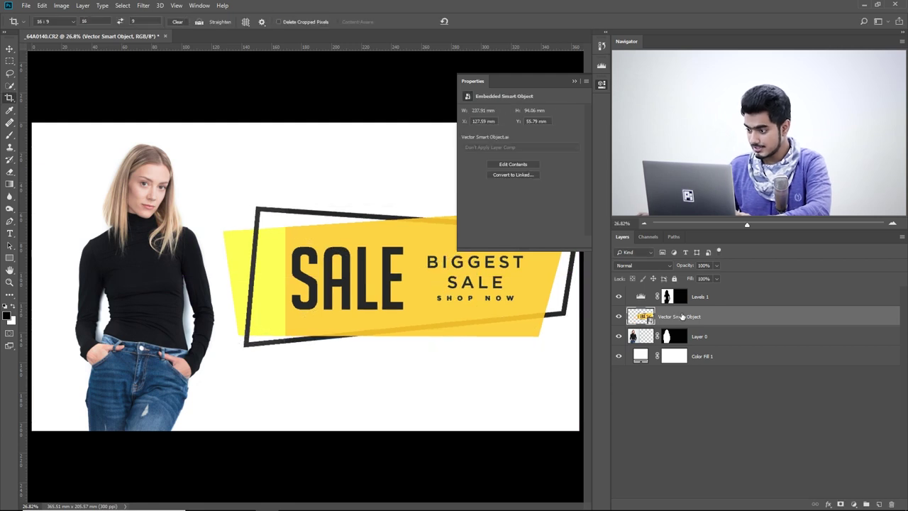
pyautogui.moveTo(681, 316); pyautogui.dragTo(683, 294)
pyautogui.press('v')
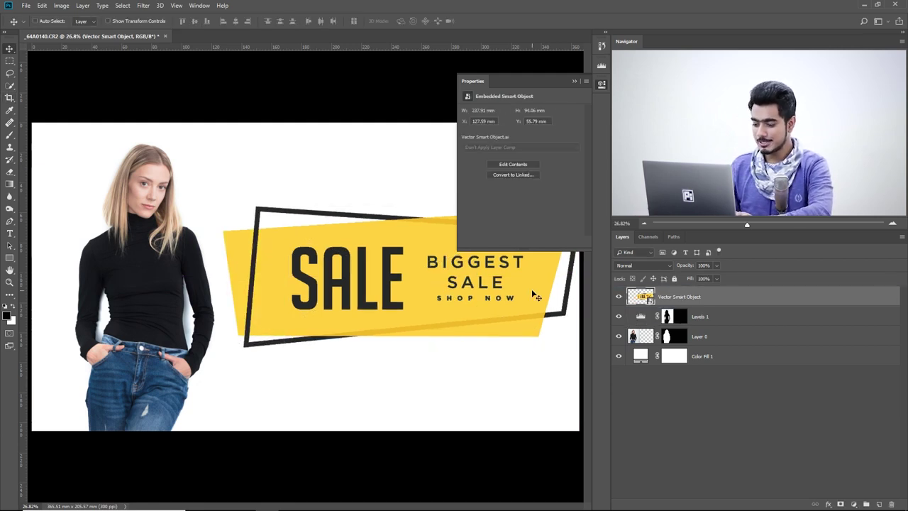
# - Scale the banner down slightly to about 232 × 92 mm and collapse the object properties covering the canvas
pyautogui.hotkey('ctrl', 't')
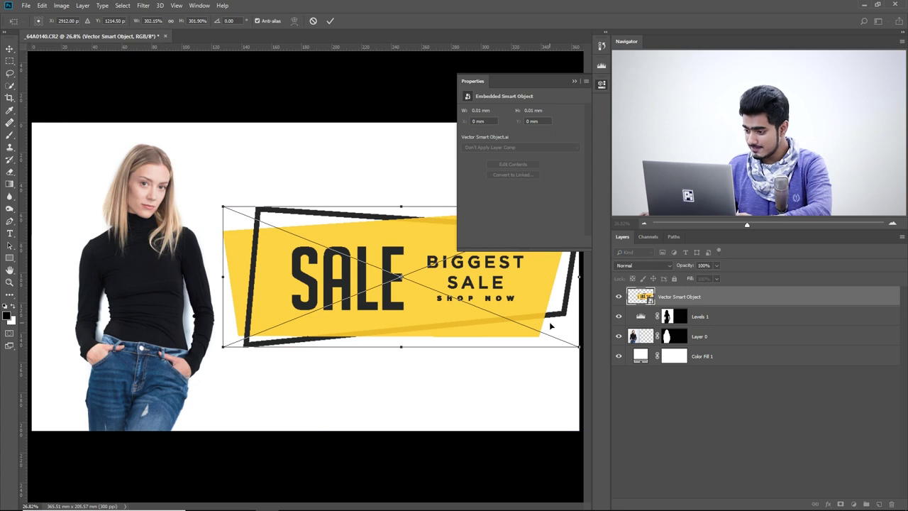
pyautogui.moveTo(579, 346); pyautogui.dragTo(568, 342)
pyautogui.press('Return')
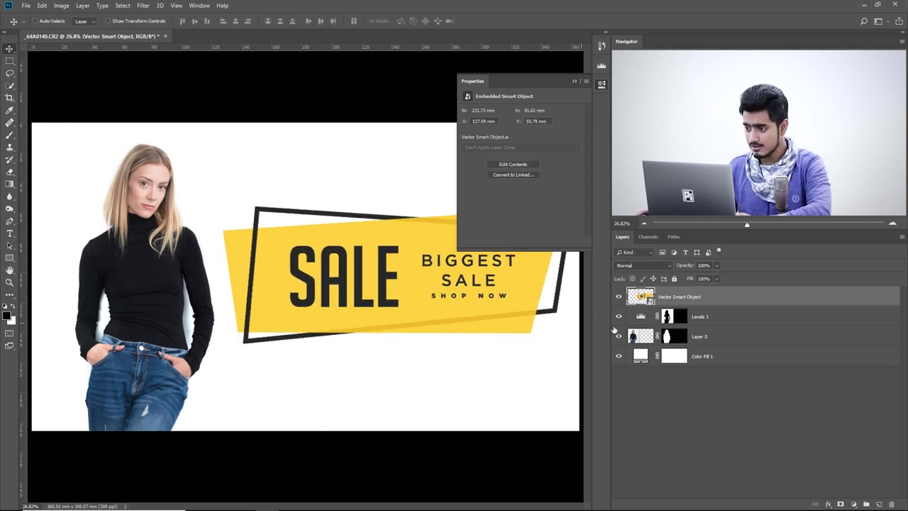
pyautogui.click(576, 79)
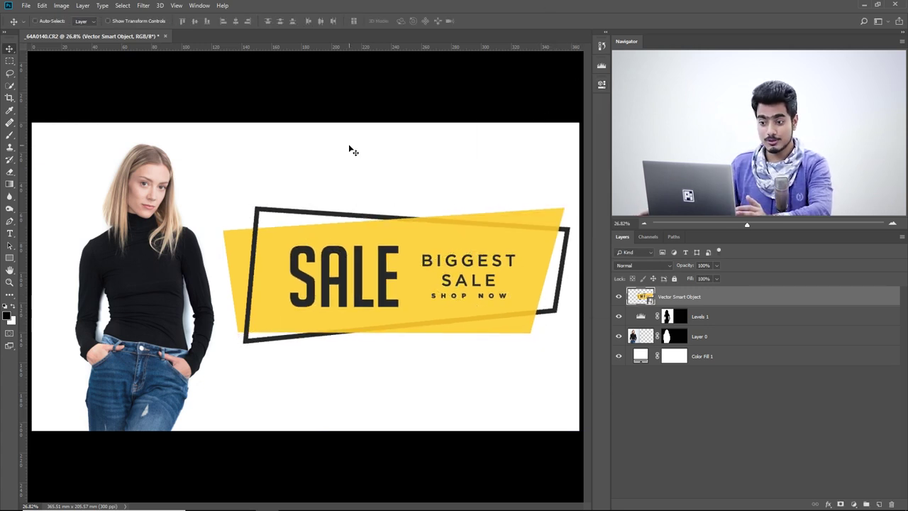